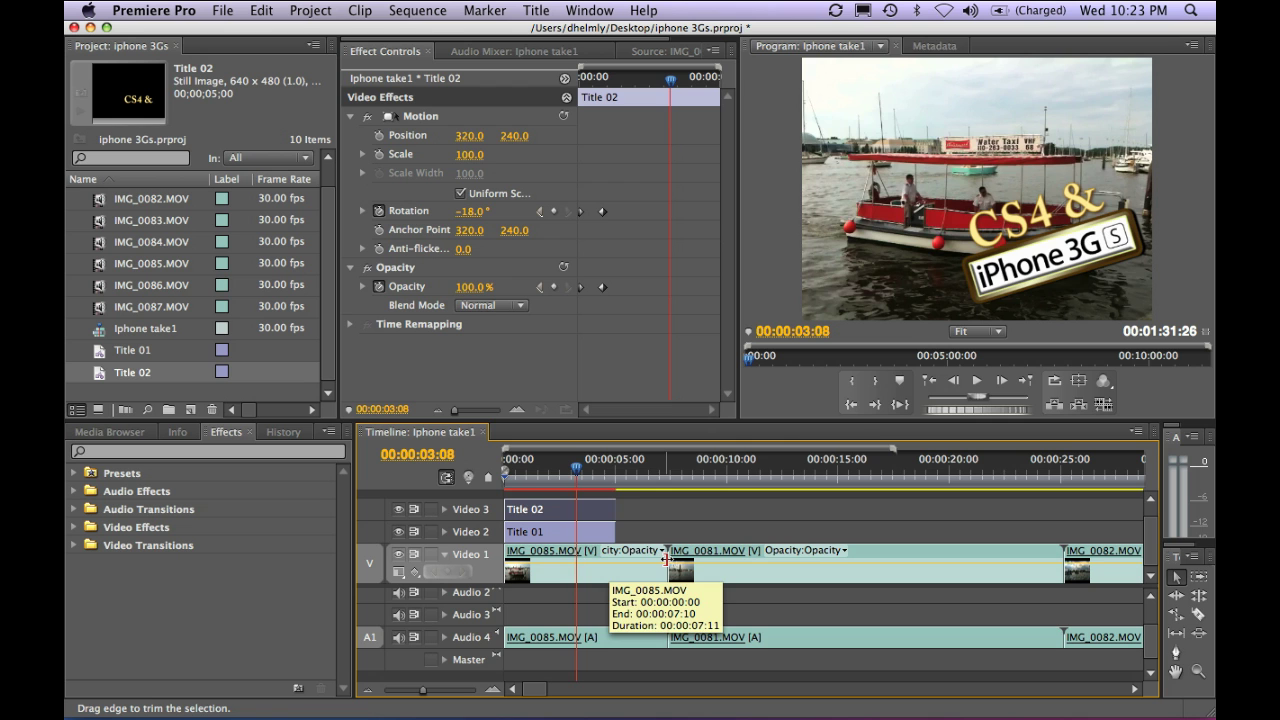
Step: Ripple-trim the IMG_0085/IMG_0081 edit point and replace IMG_0081 with a linked After Effects composition
drag(666, 560, 617, 562)
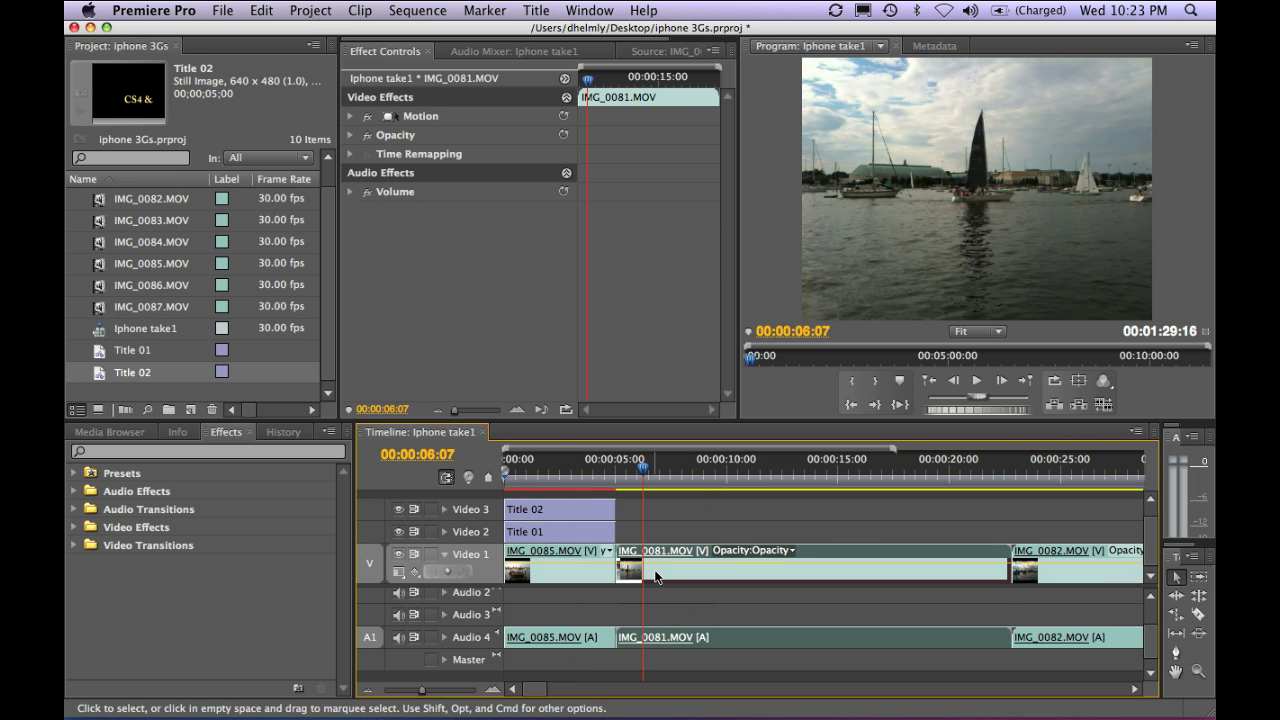
key(space)
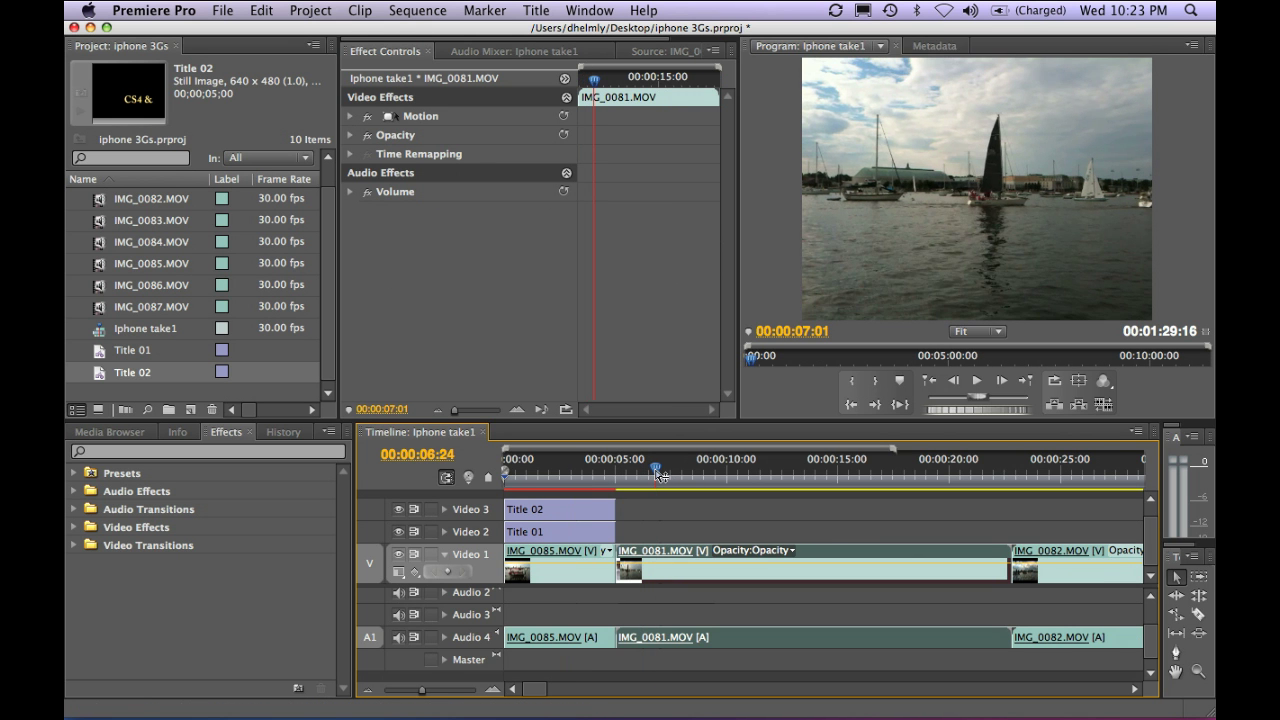
right_click(688, 570)
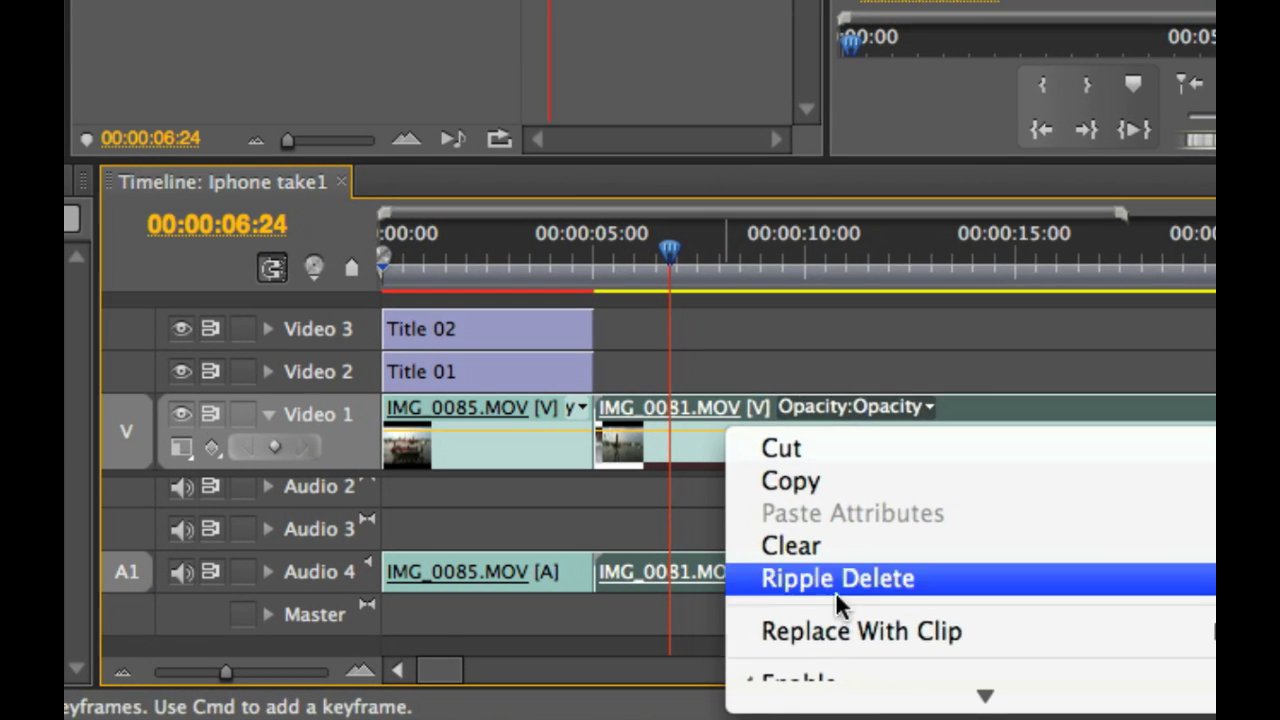
scroll(869, 605, down, 5)
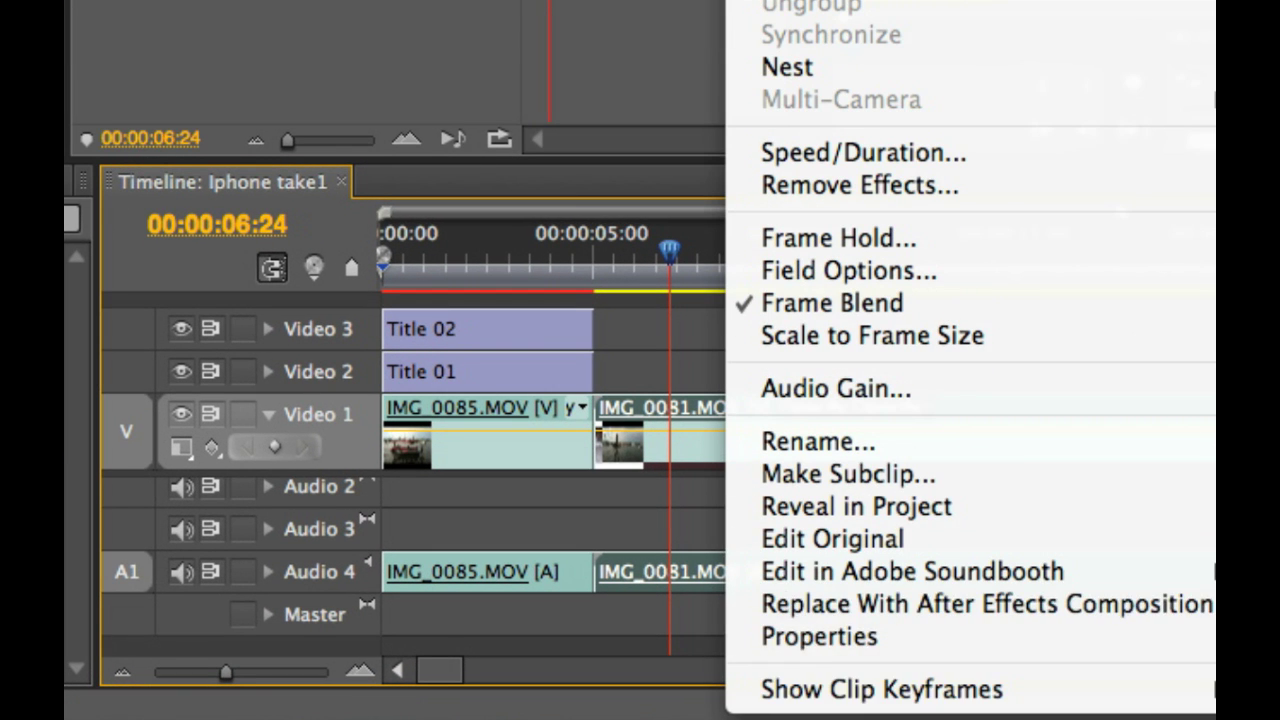
click(869, 604)
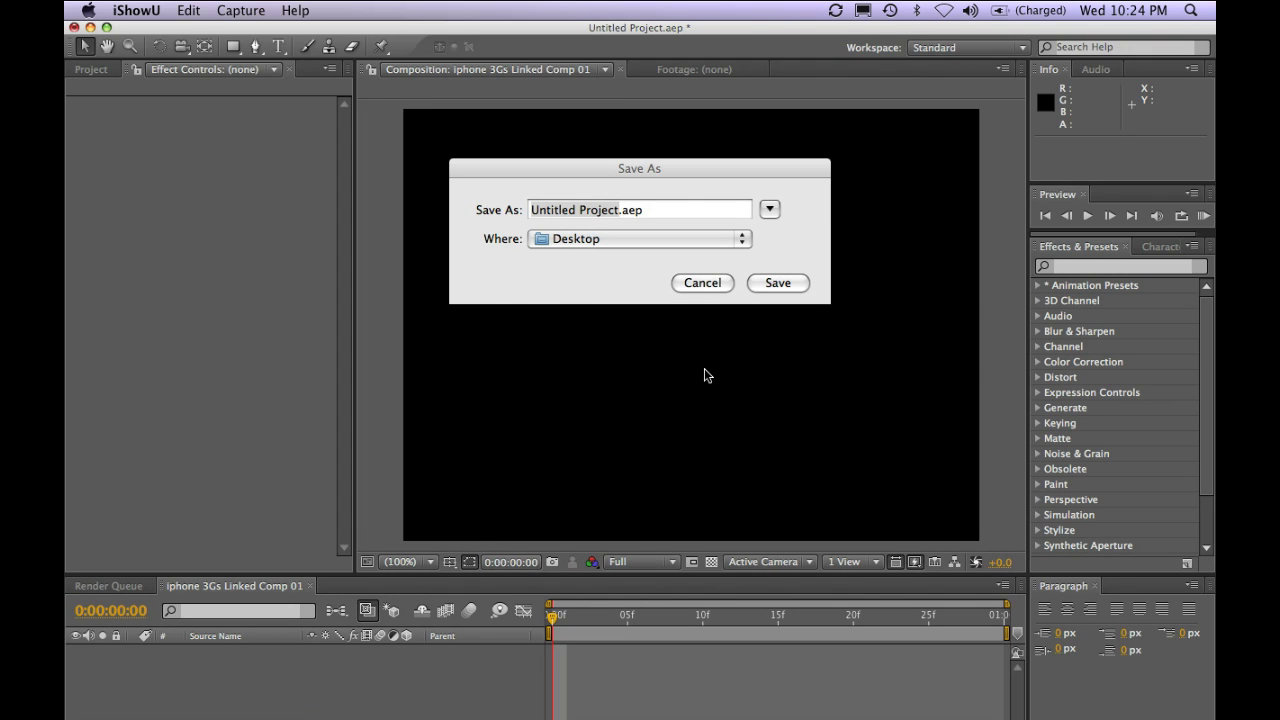
Step: Save Untitled Project.aep to the Desktop and widen the timeline to show the whole IMG_0081 clip
click(777, 283)
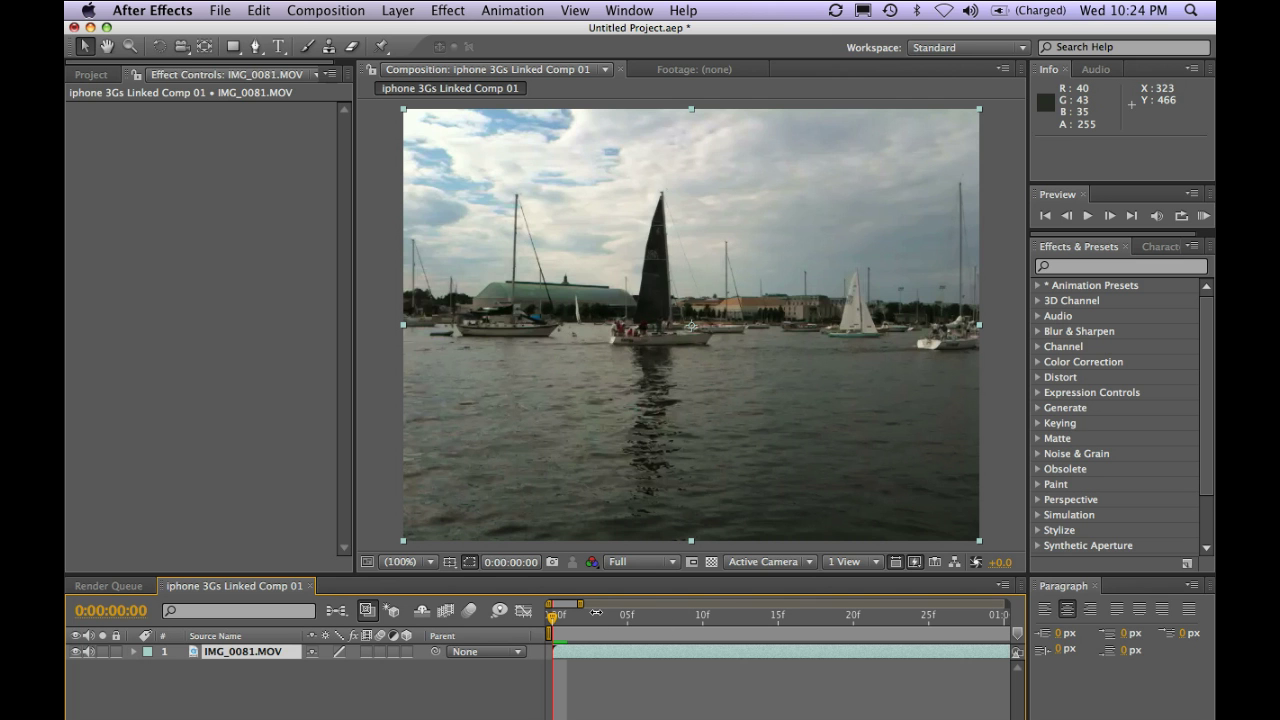
drag(580, 604, 1006, 604)
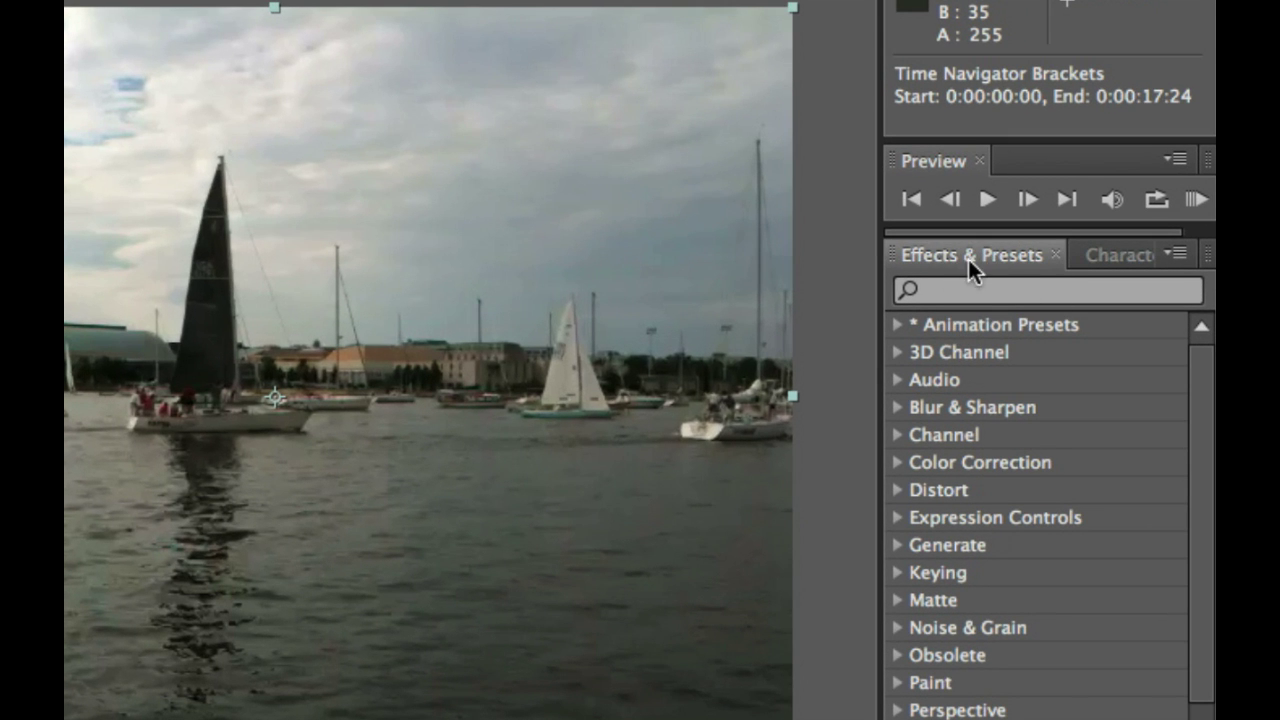
click(1181, 256)
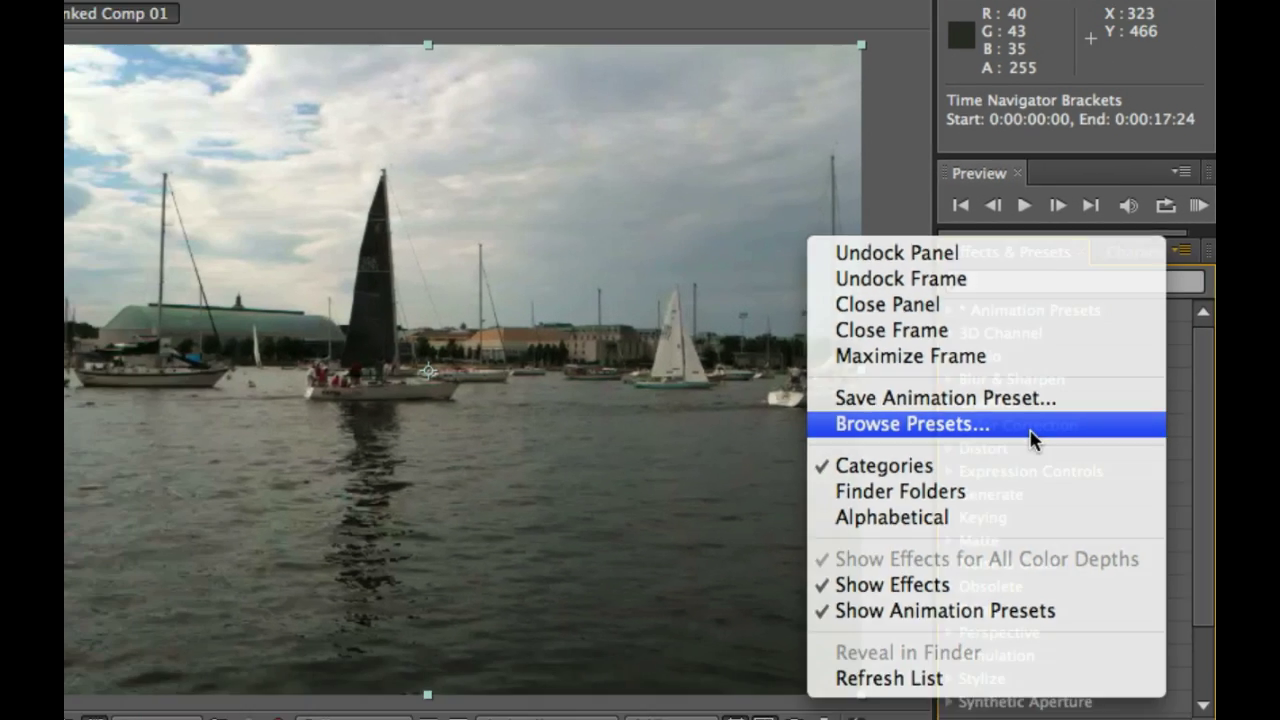
Step: Browse the After Effects presets in Adobe Bridge with the Bridge window maximised
click(994, 466)
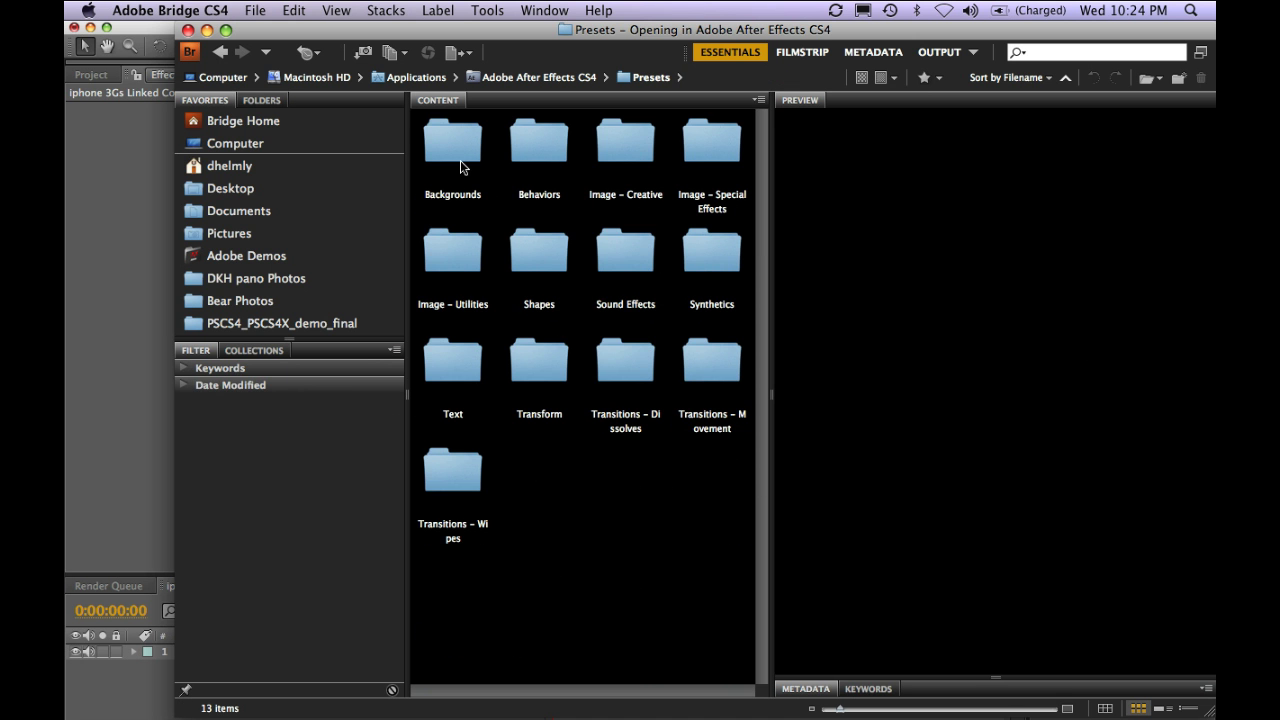
click(227, 31)
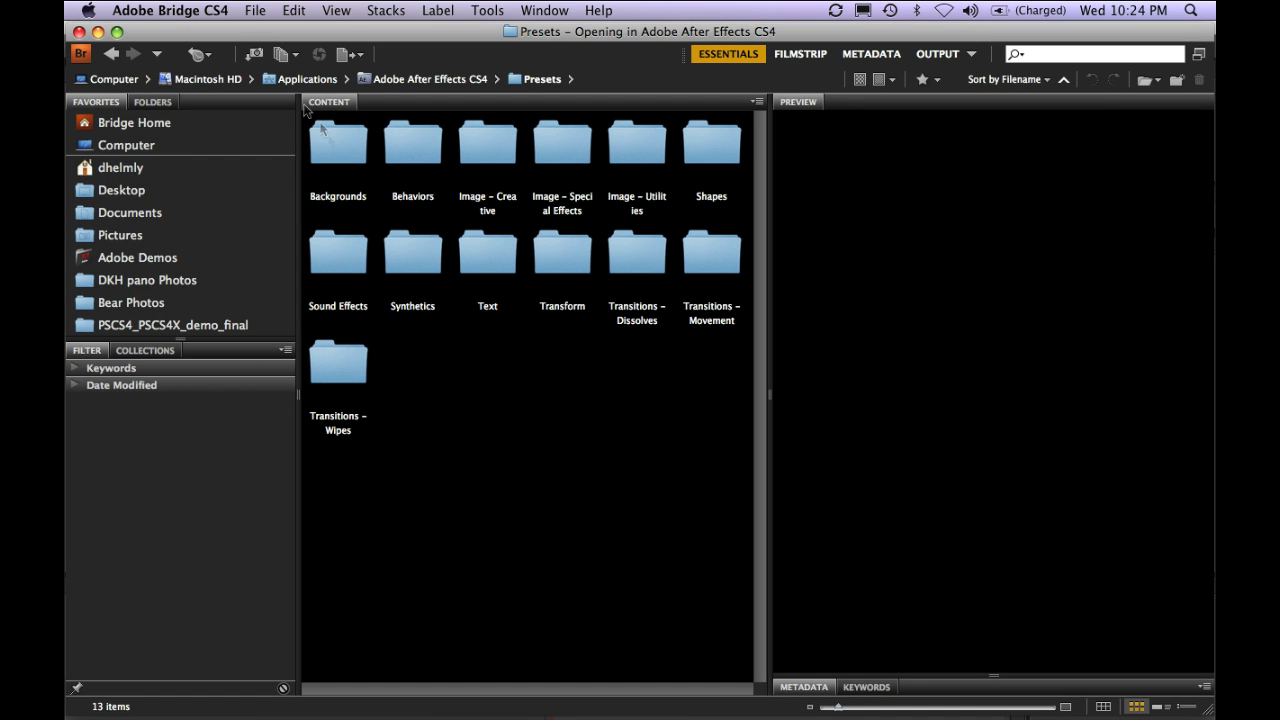
Step: Apply the Backgrounds lightning preset to the boat footage and lower Fractal Noise opacity to 40%
double_click(349, 157)
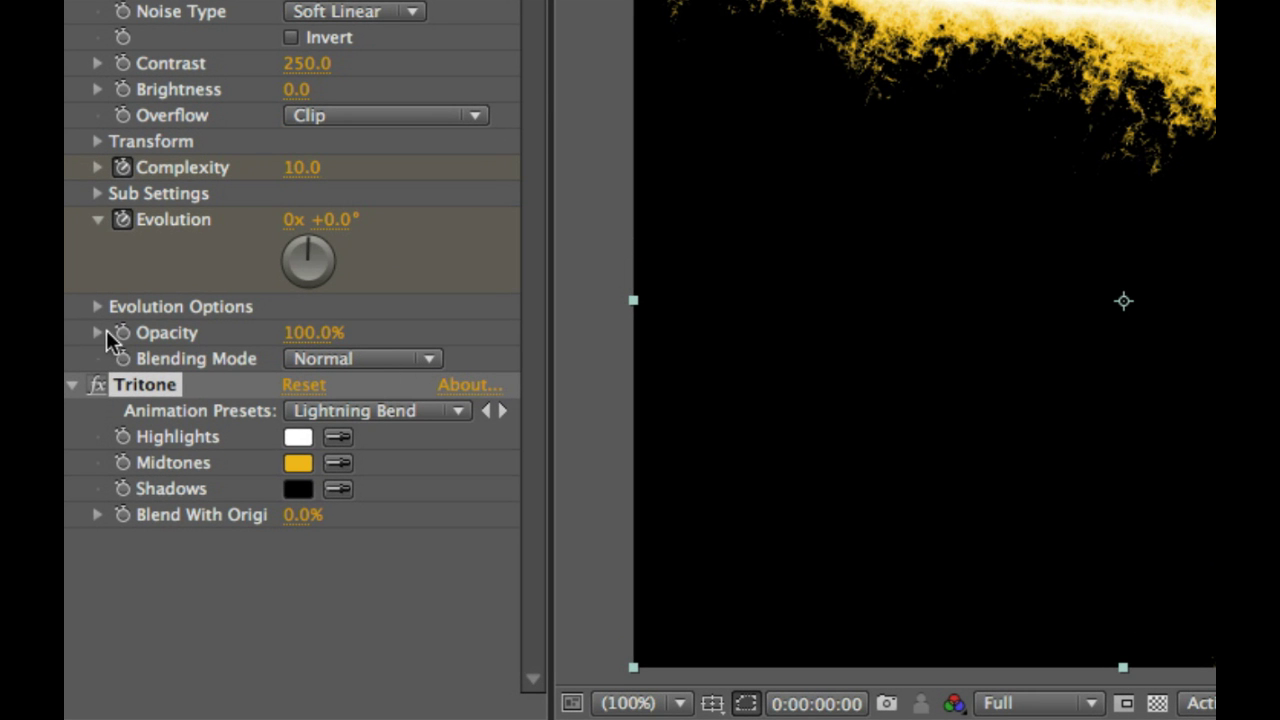
click(309, 332)
drag(309, 332, 282, 332)
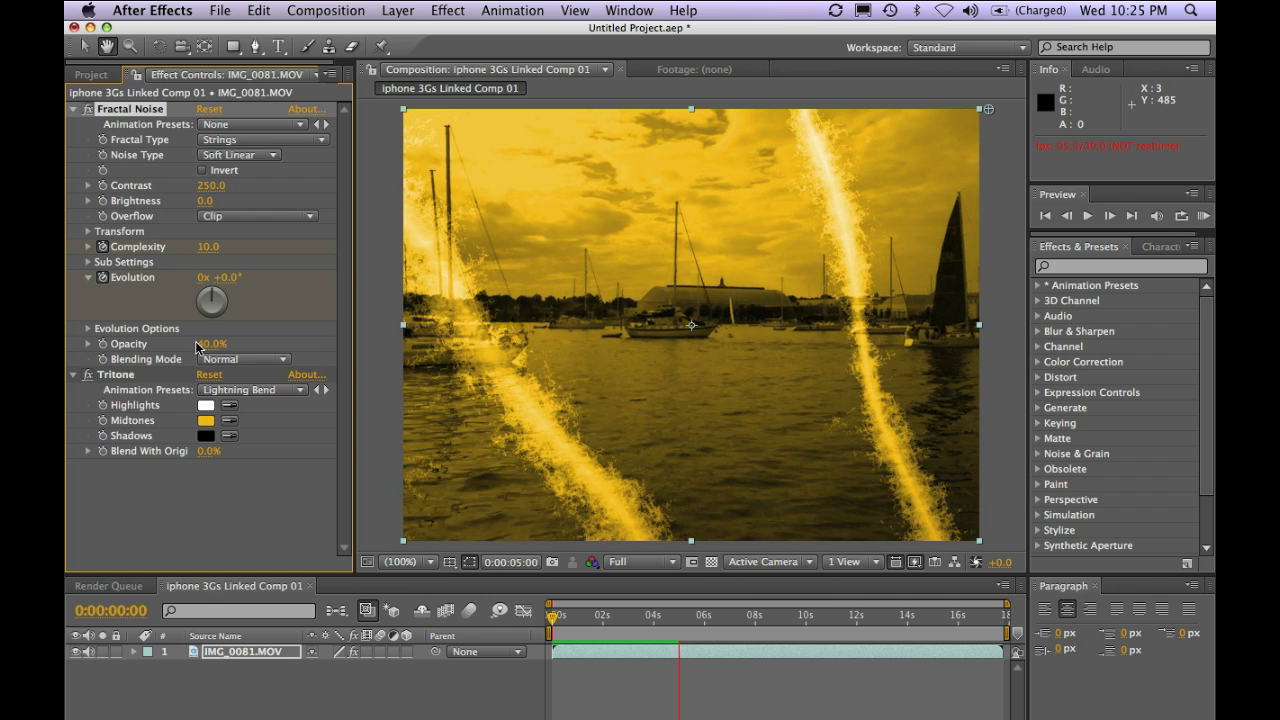
key(space)
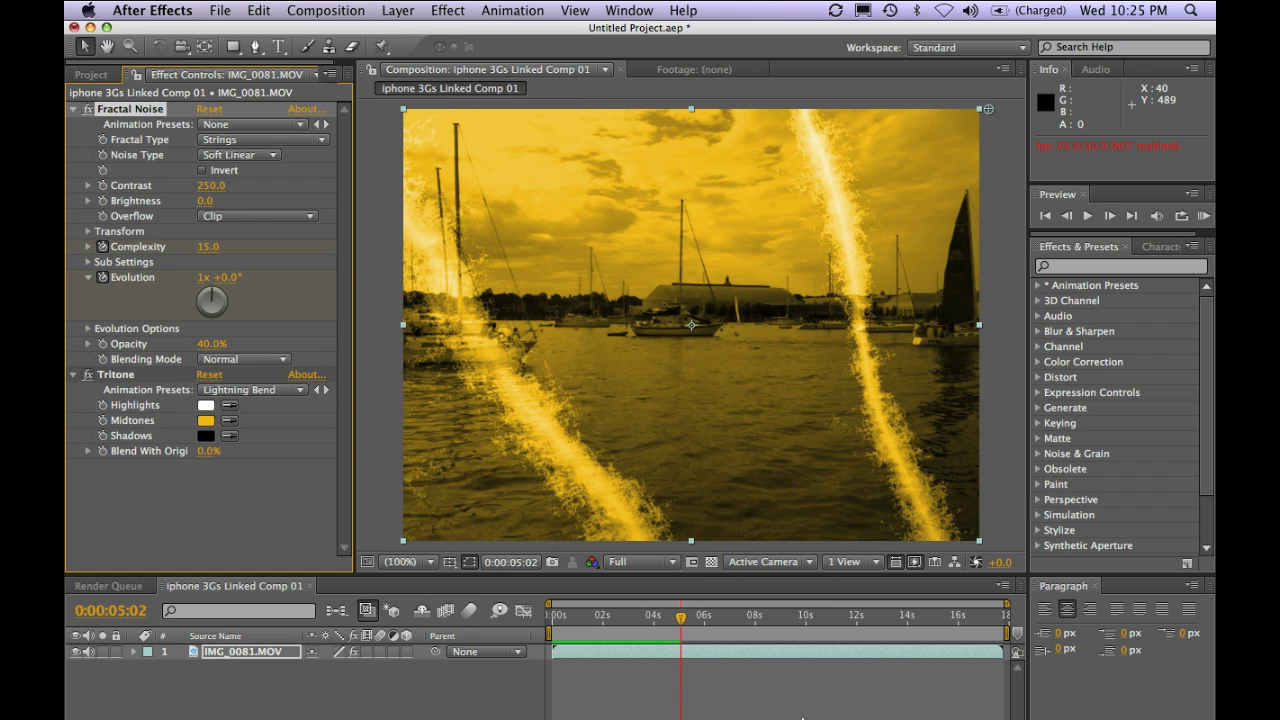
Step: Back in Premiere Pro, play the sequence from the start and stop at 00:00:10:18
click(781, 706)
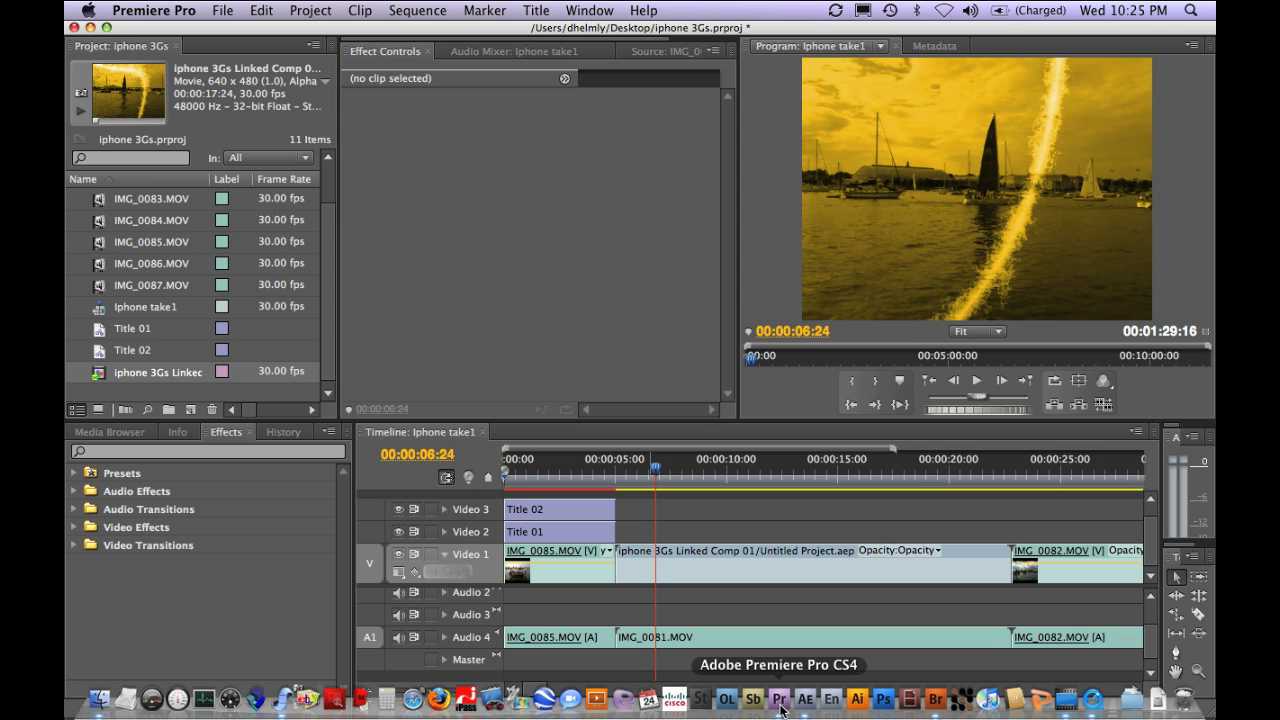
click(605, 472)
drag(605, 476, 503, 474)
key(space)
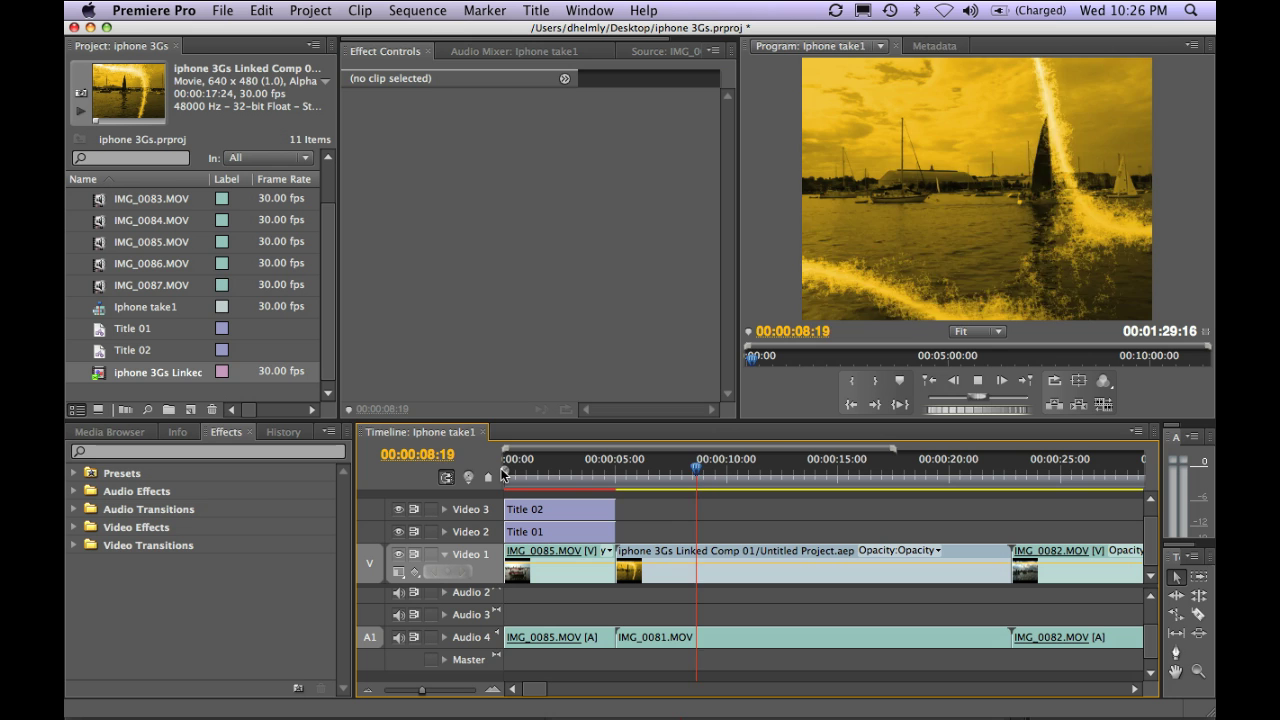
key(space)
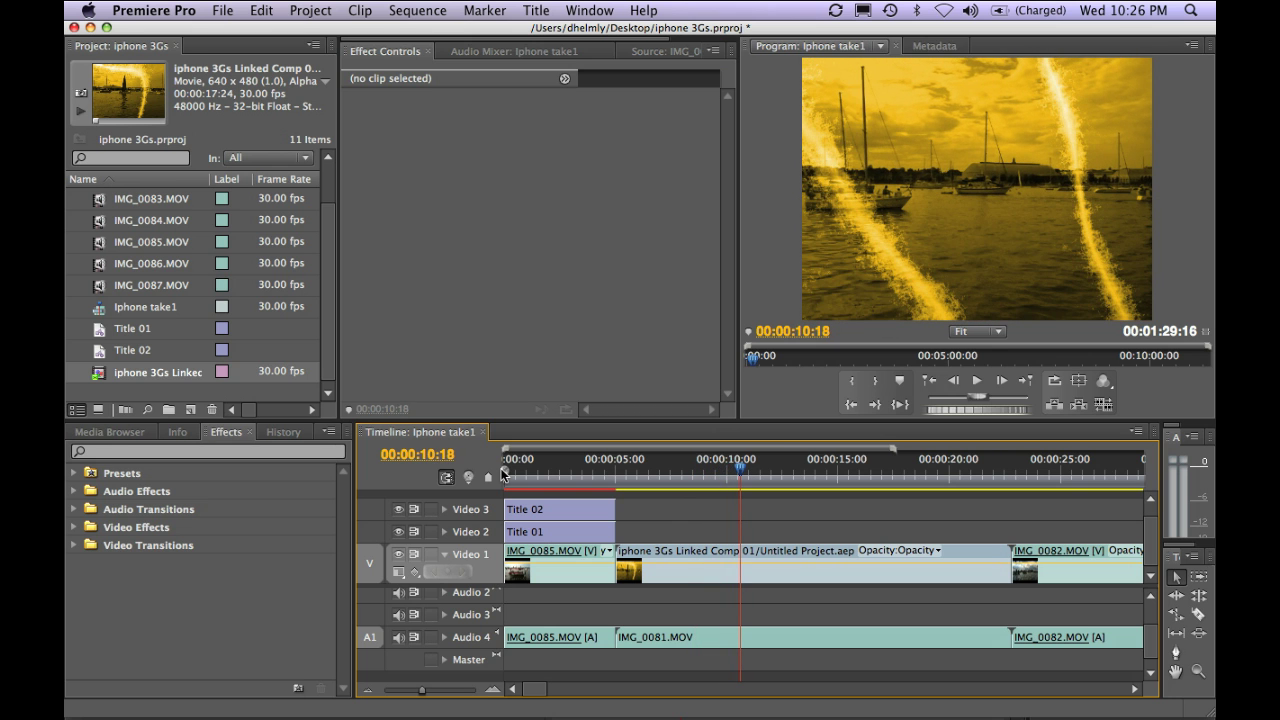
Step: Razor-split the composition clip and its IMG_0081 audio at 00:00:10:18
click(1003, 636)
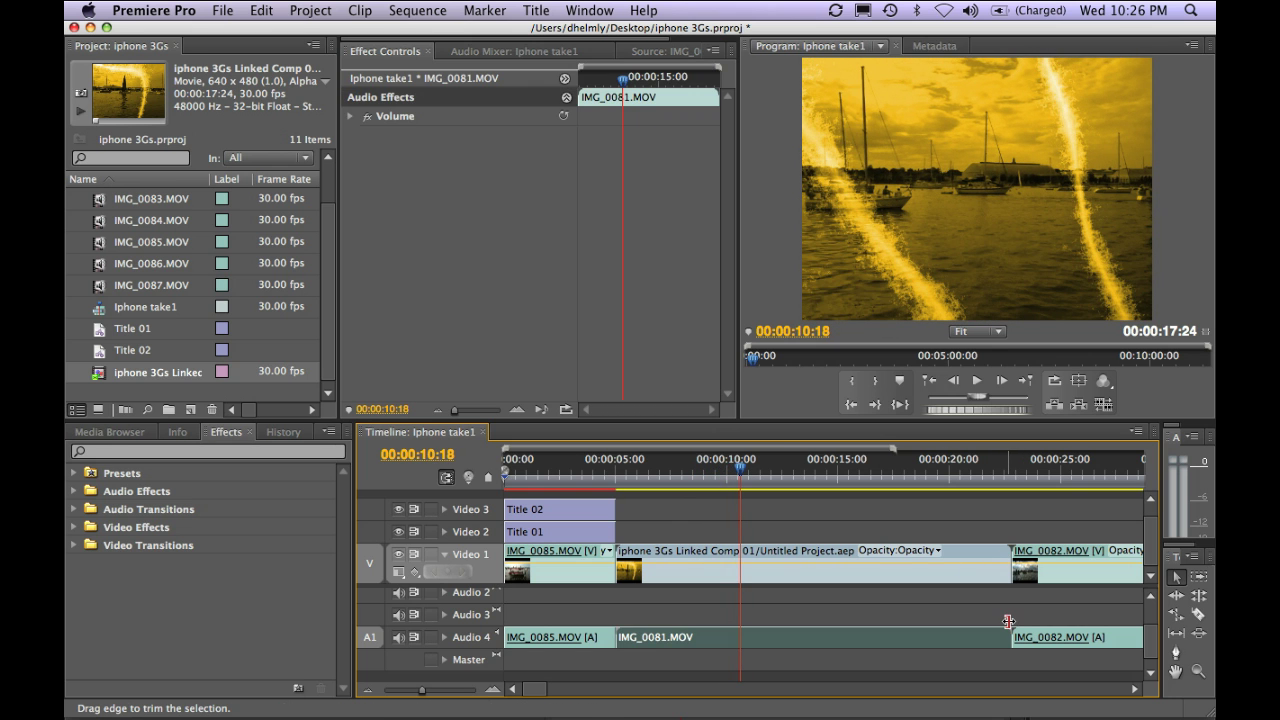
key(c)
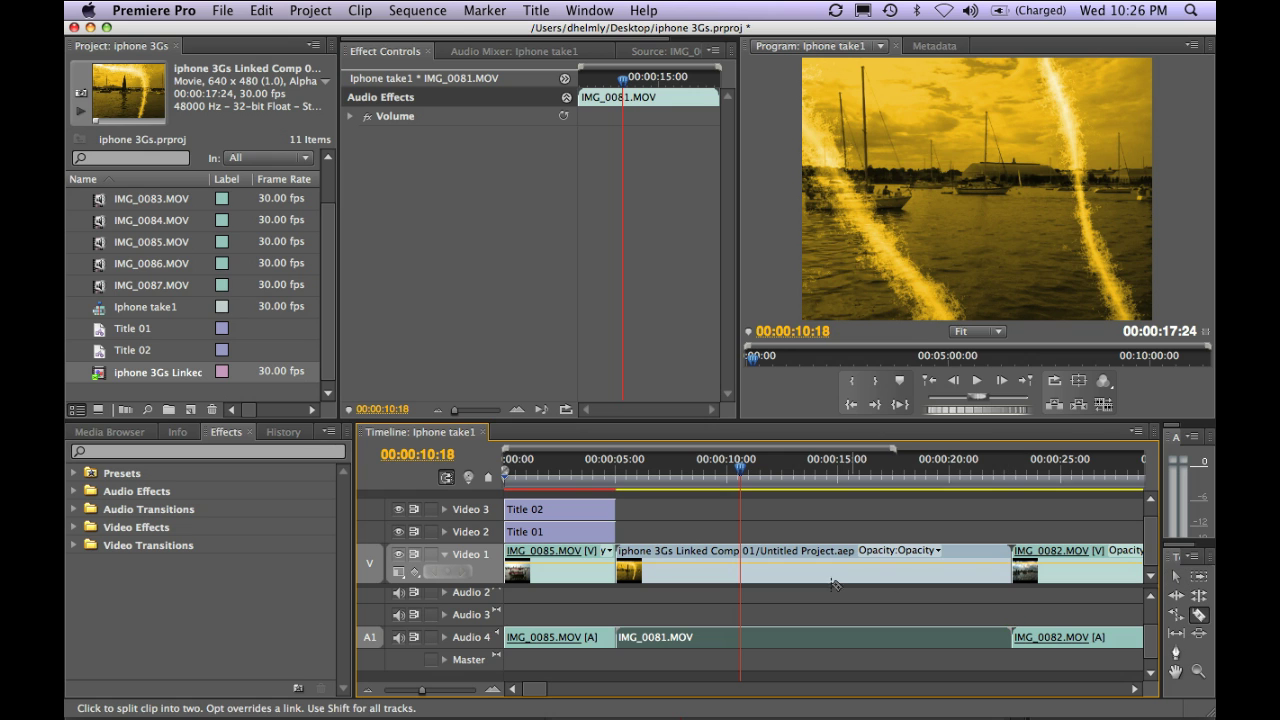
click(745, 570)
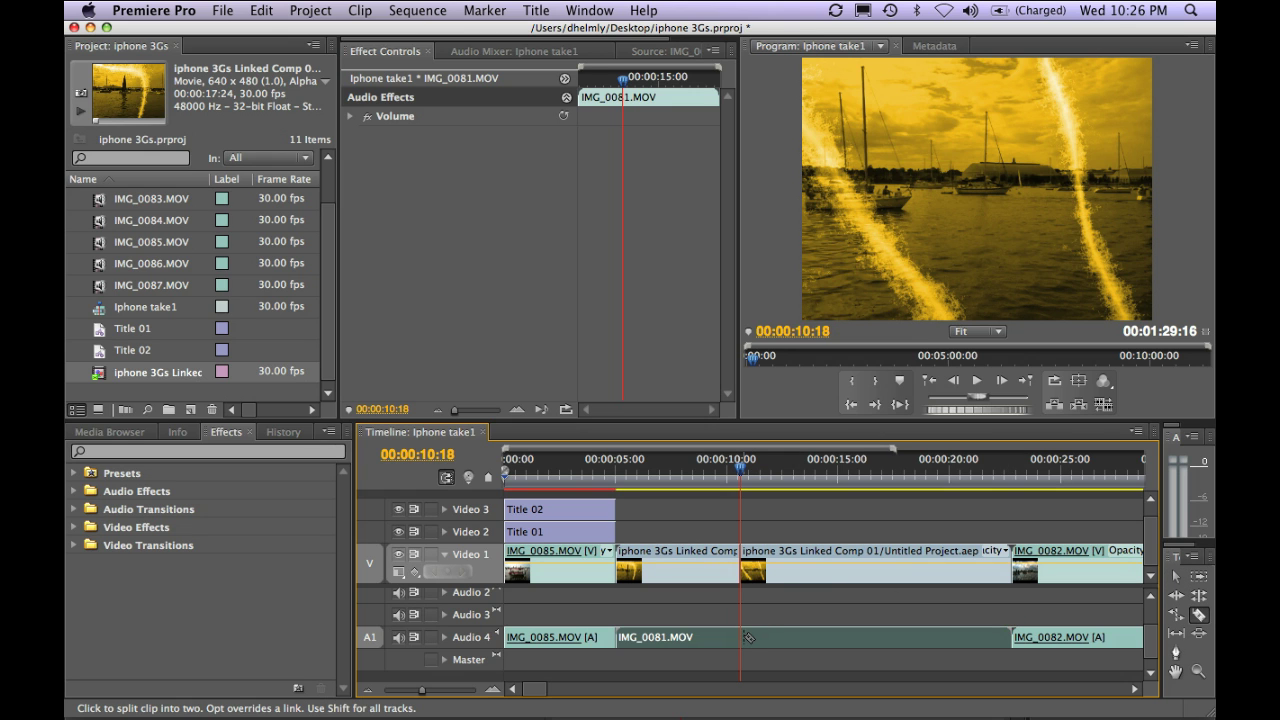
click(748, 637)
Step: Delete the trailing video and audio pieces and ripple-delete the gap so IMG_0082 follows
key(v)
click(787, 571)
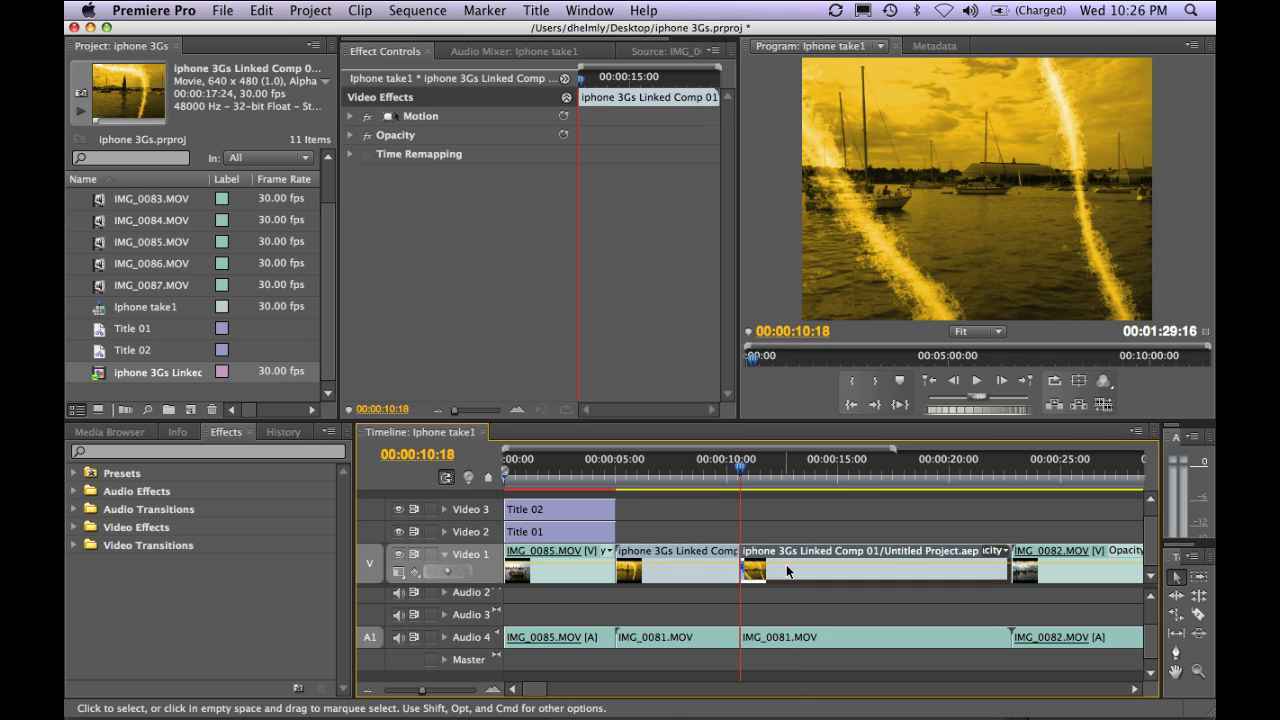
key(Delete)
click(808, 640)
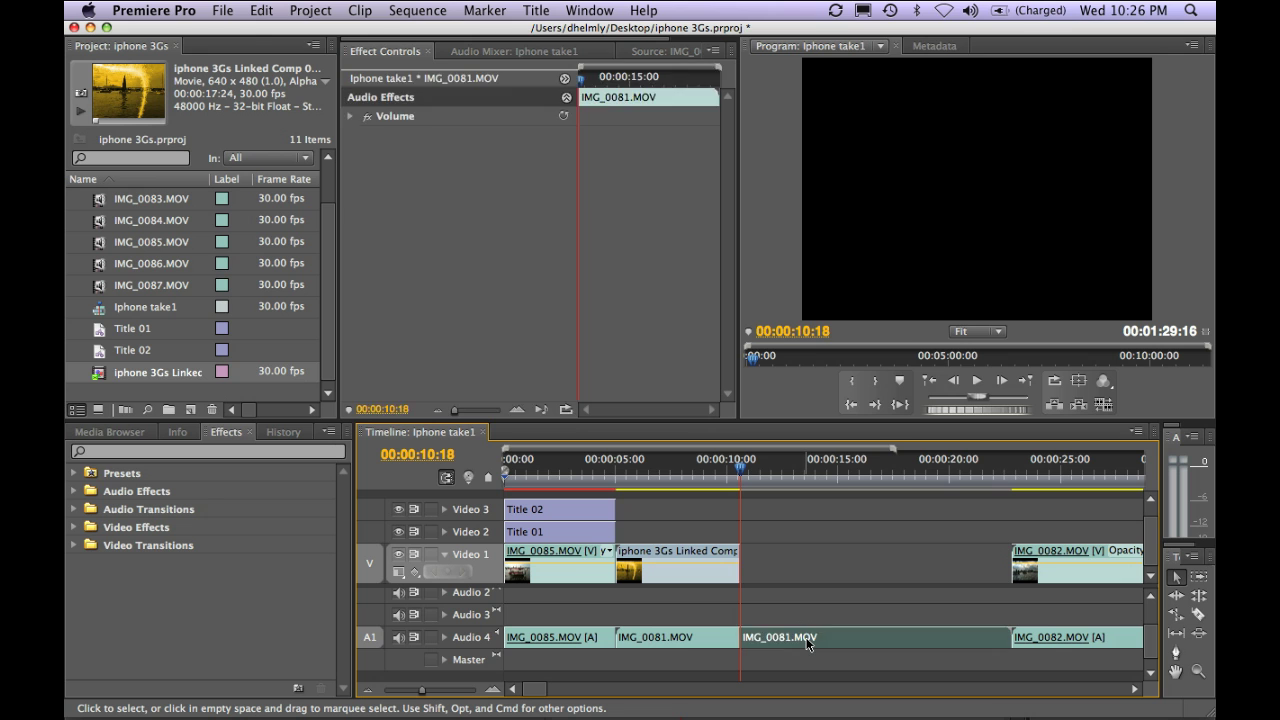
key(Delete)
right_click(806, 637)
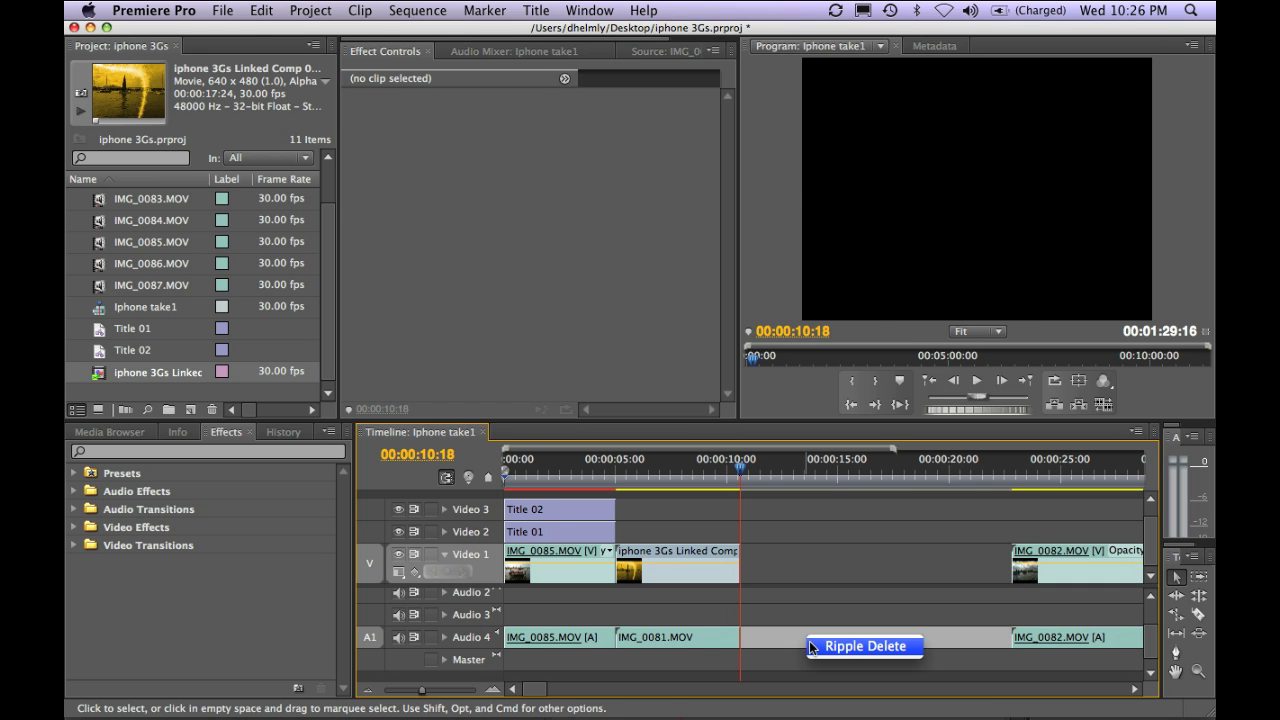
click(812, 647)
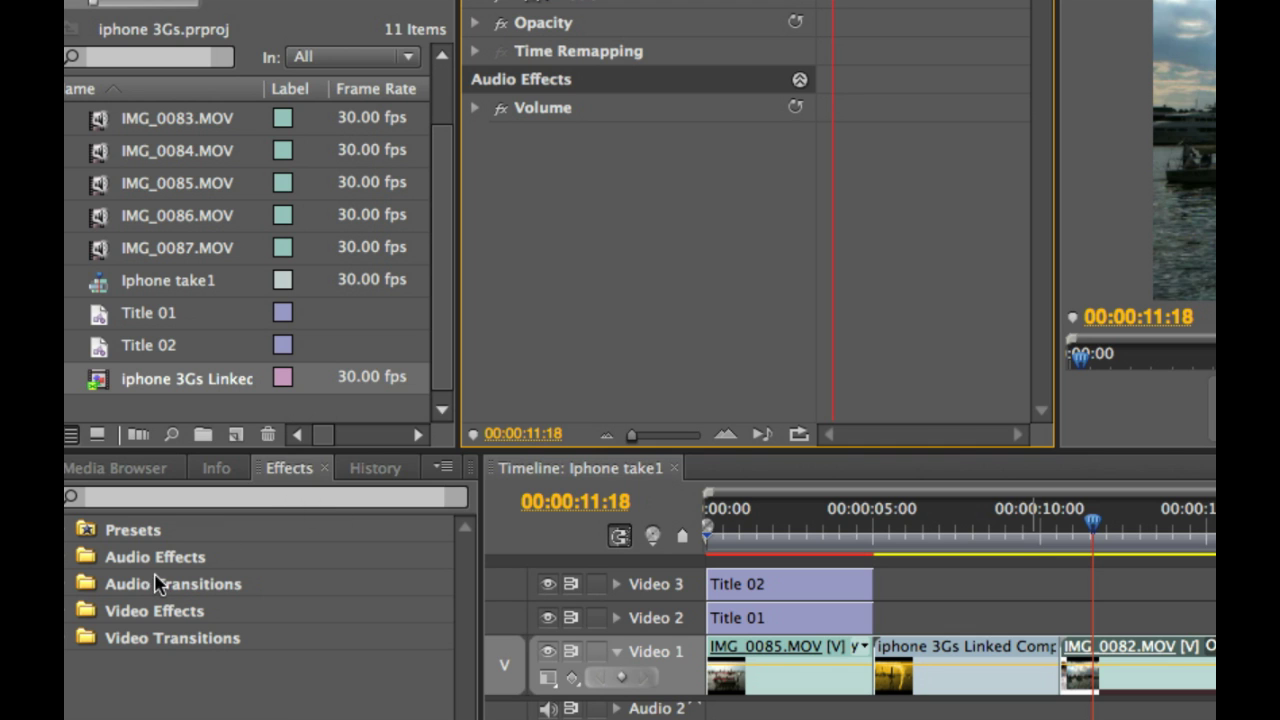
Step: Search the effects for 'paint', drop Paint Bucket on IMG_0082.MOV, and preview the red fill
click(129, 496)
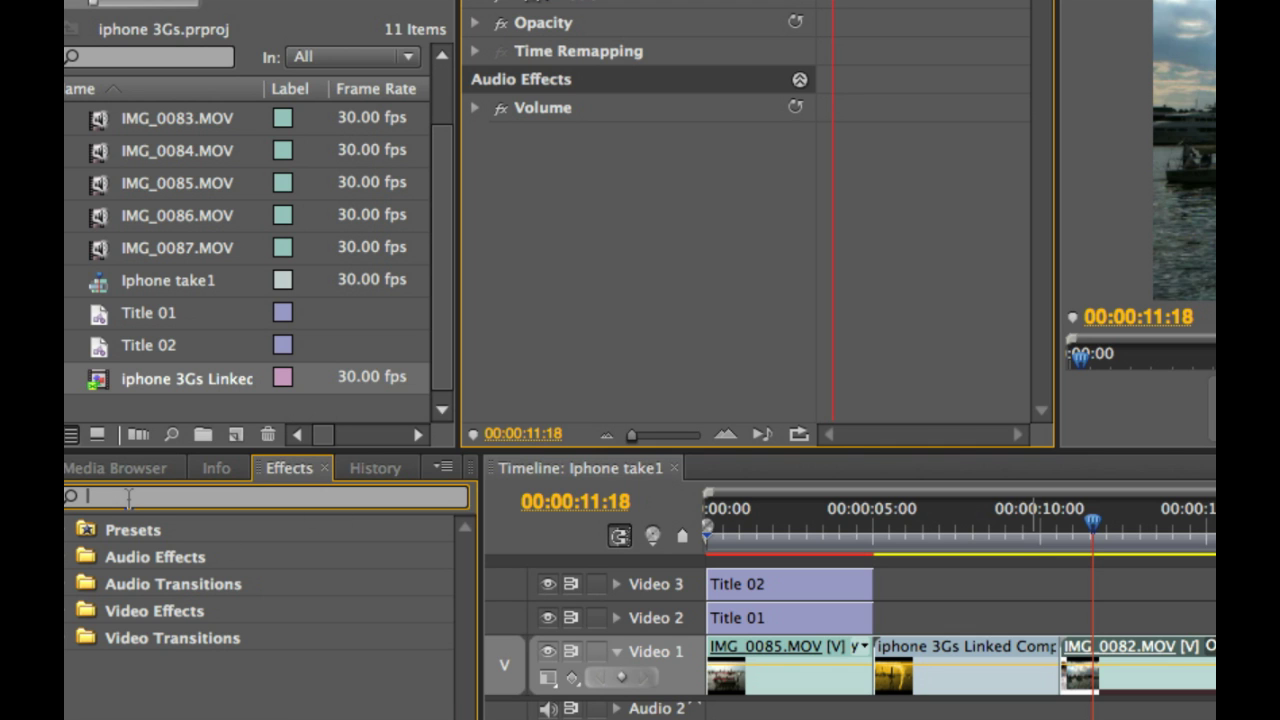
text(paint)
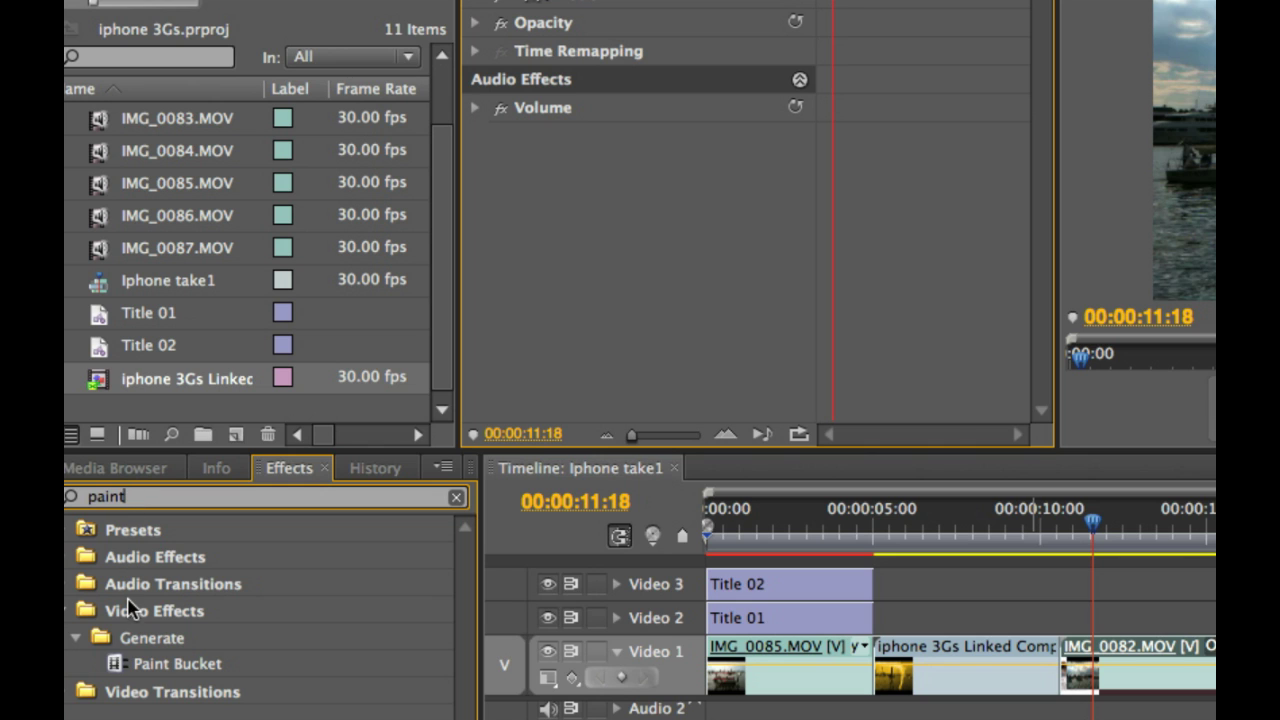
click(118, 668)
mouse_move(140, 665)
mouse_down()
mouse_move(938, 628)
mouse_move(1143, 677)
mouse_up()
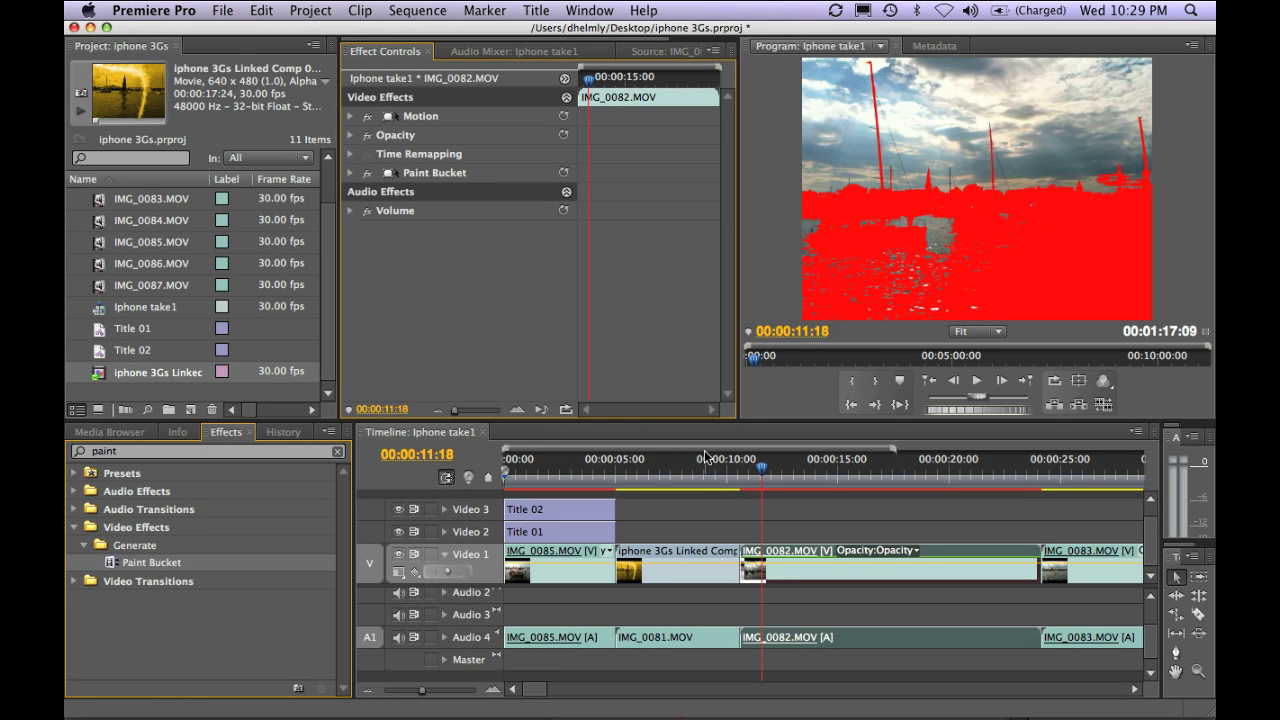
key(space)
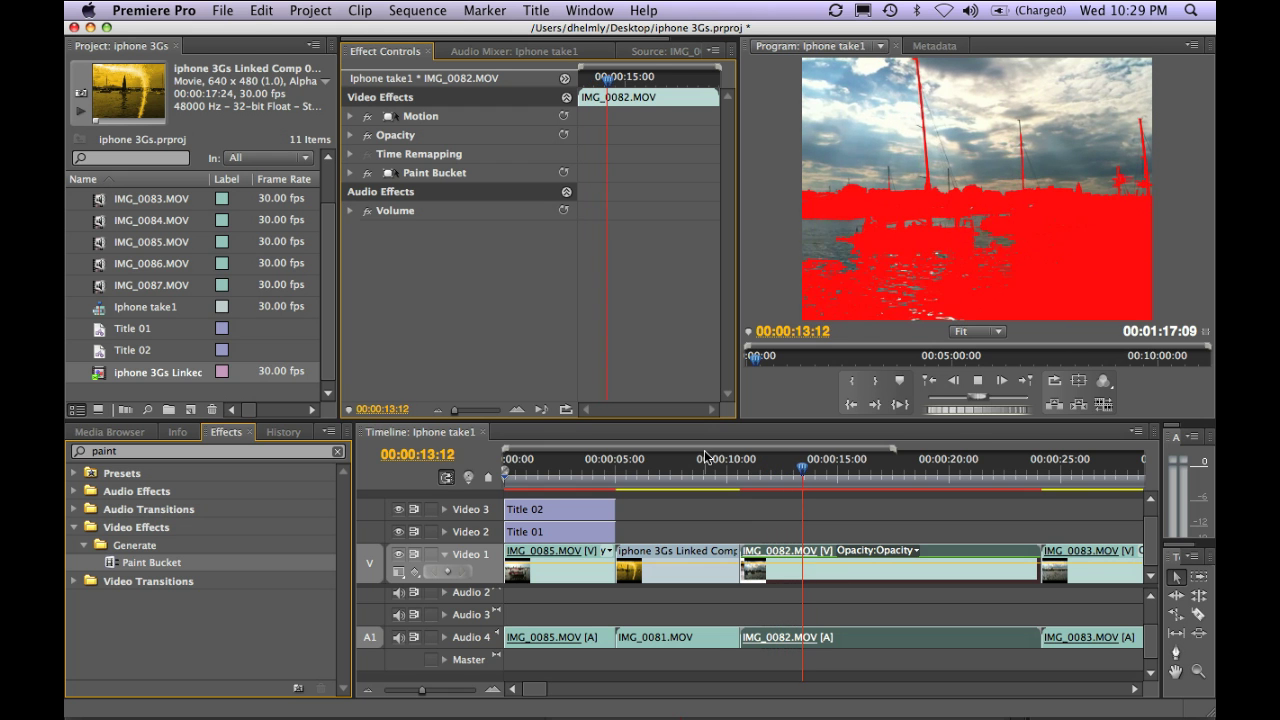
key(space)
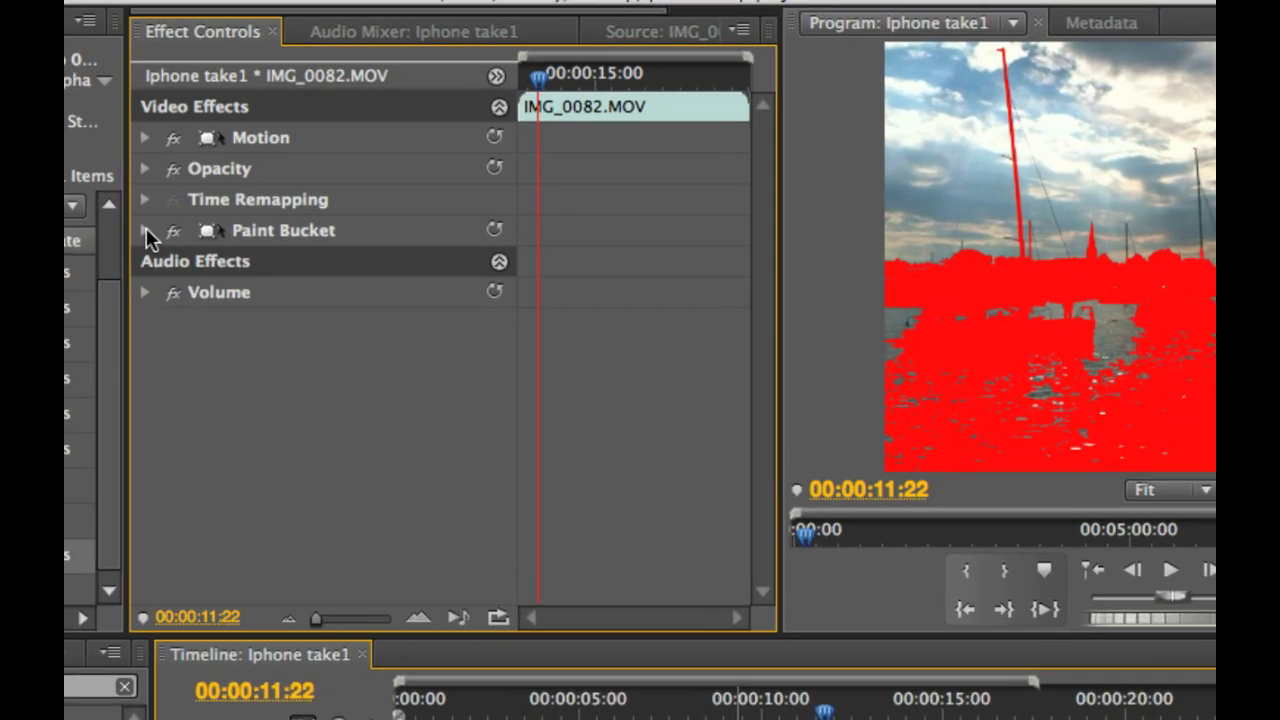
Step: Set the Paint Bucket blending mode to Saturation and preview it from the clip's start
click(350, 174)
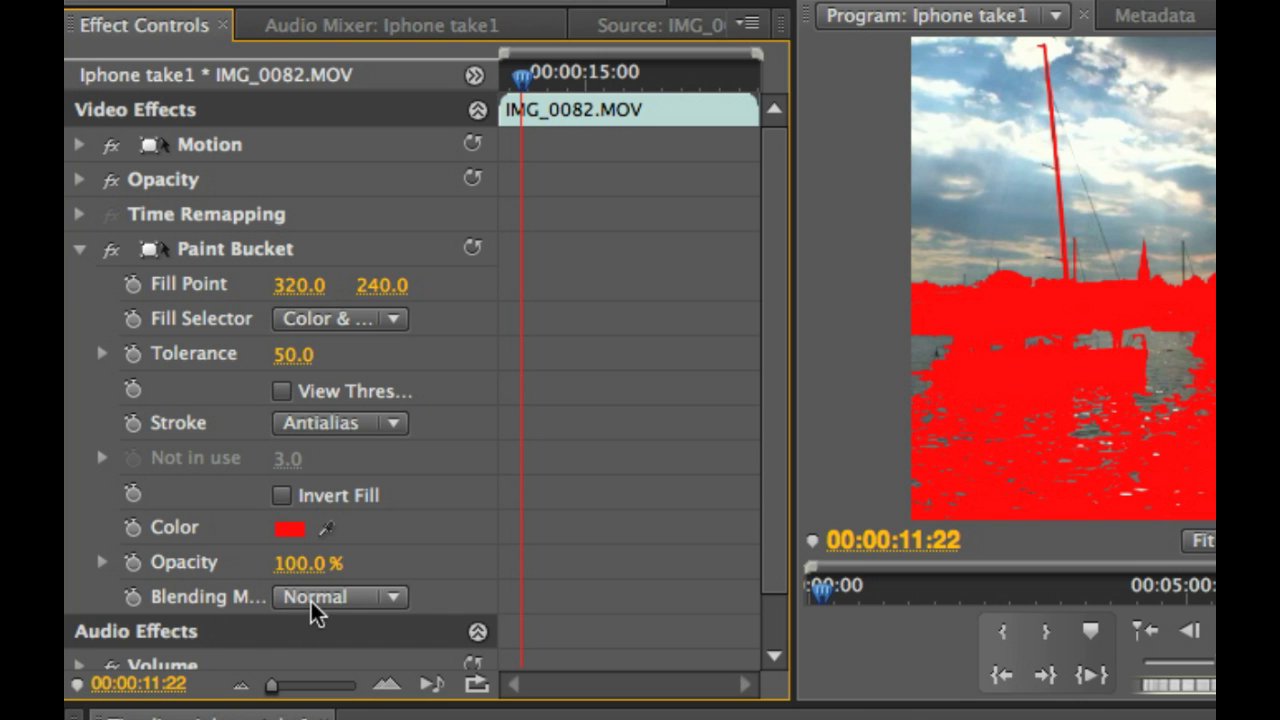
click(340, 598)
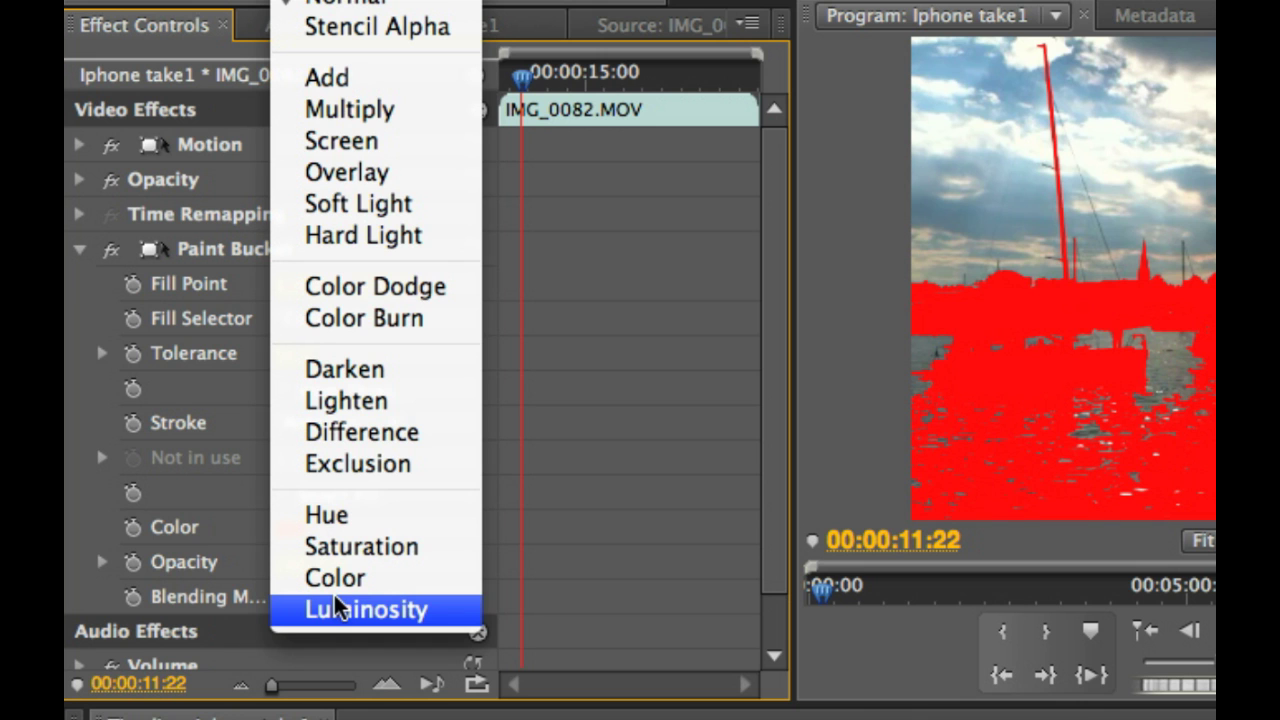
click(413, 558)
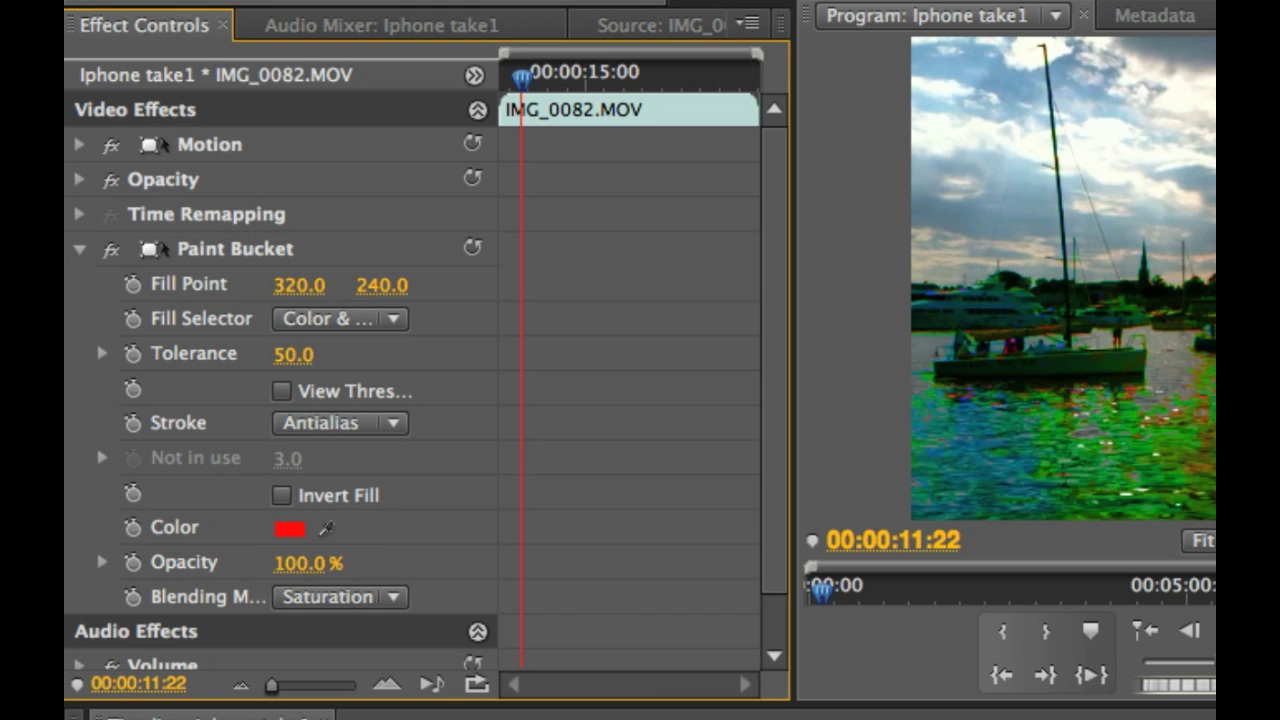
drag(728, 694, 670, 650)
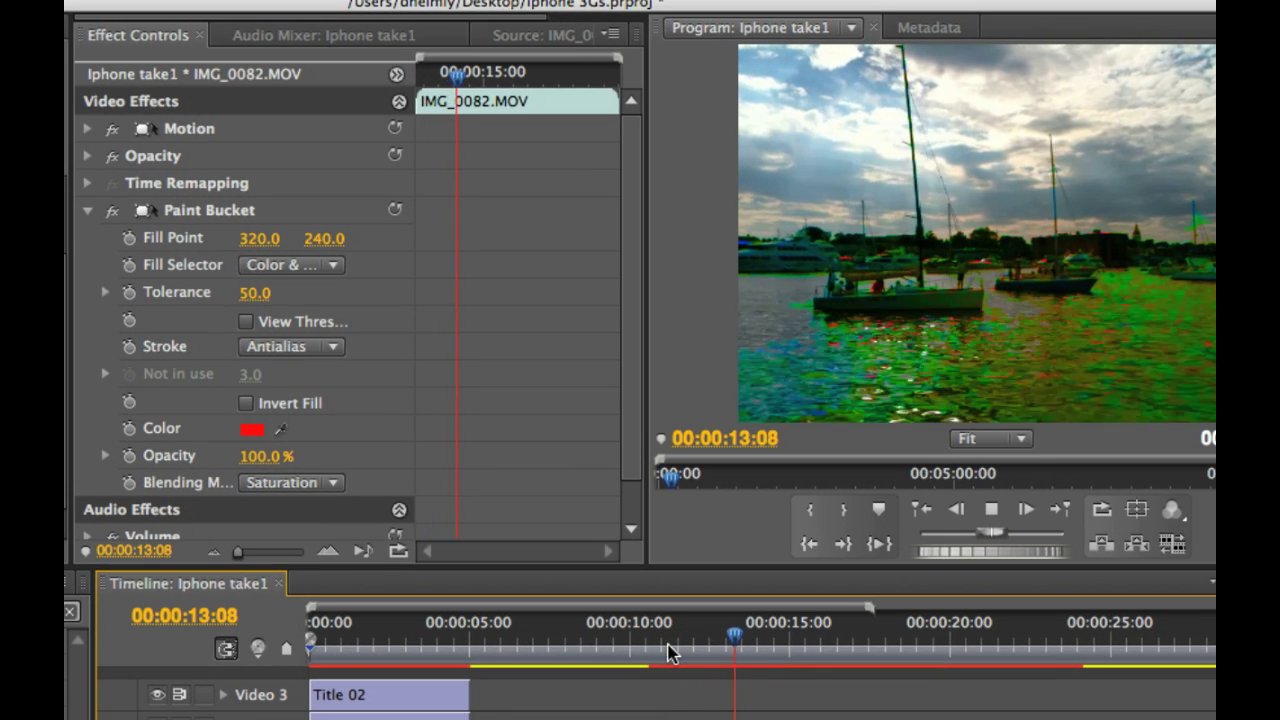
key(space)
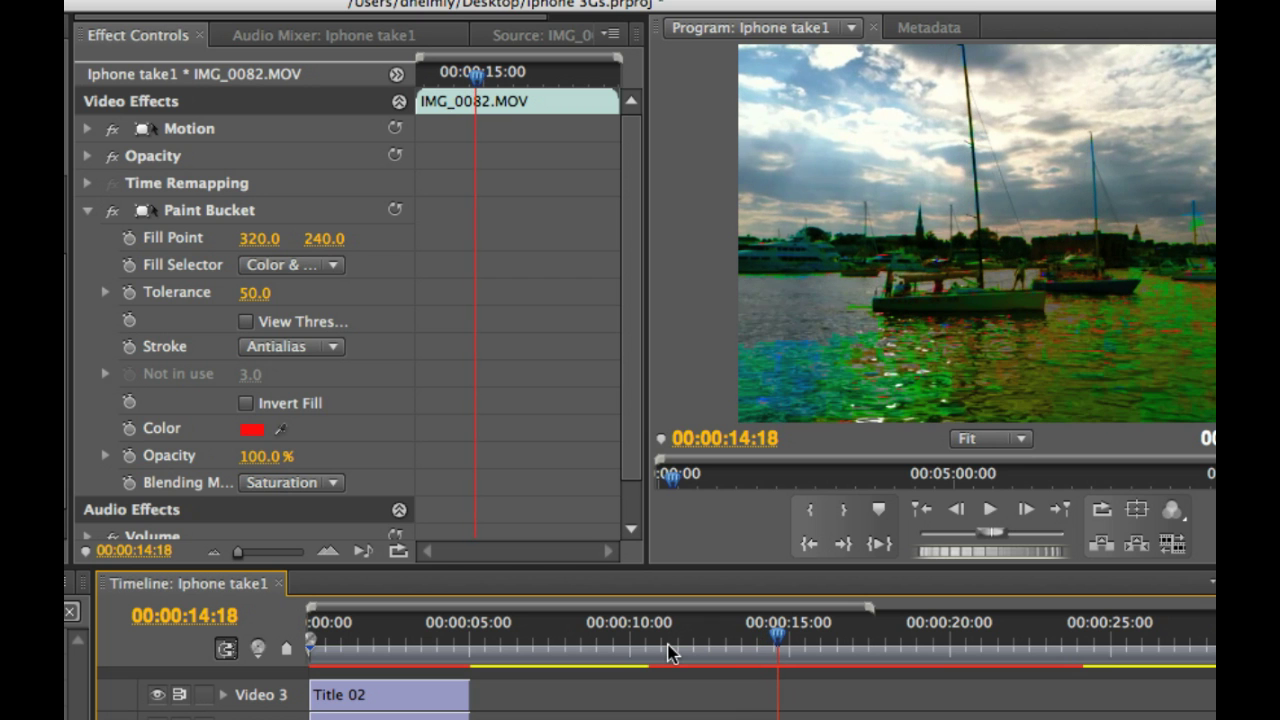
Step: Try the Color blending mode and preview the result from about 11:01
click(300, 482)
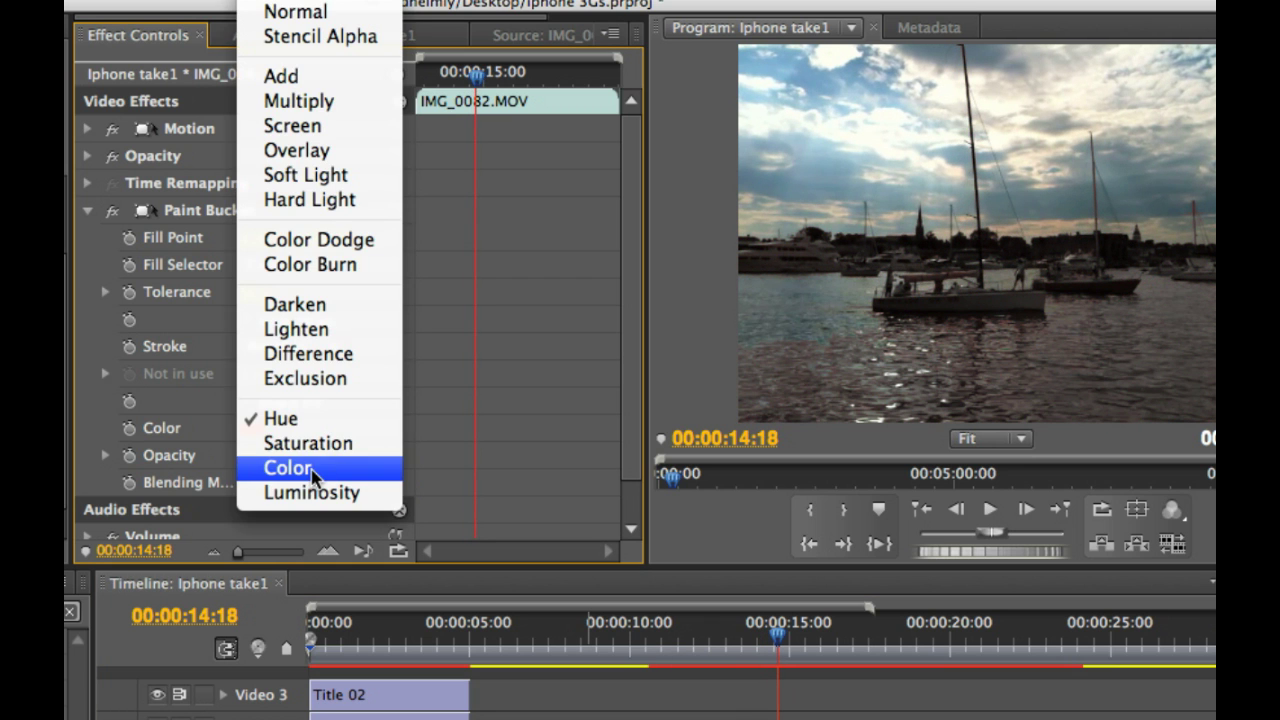
click(312, 470)
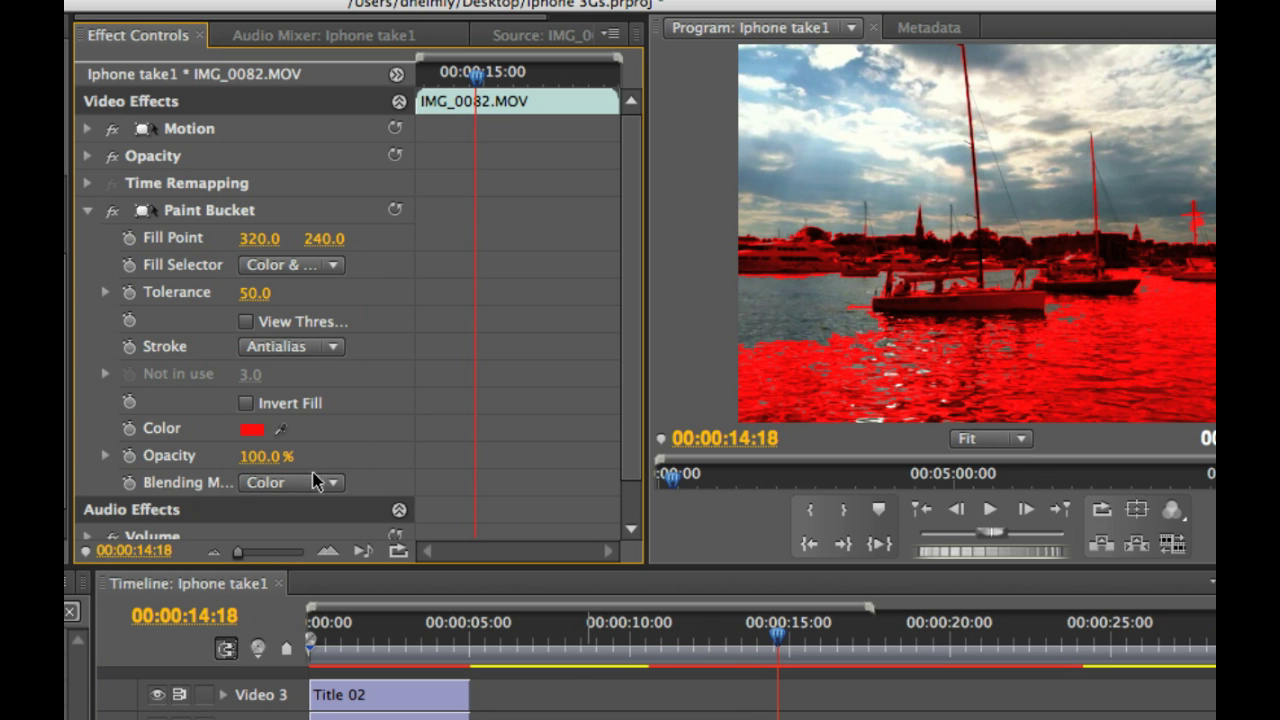
drag(672, 662, 665, 662)
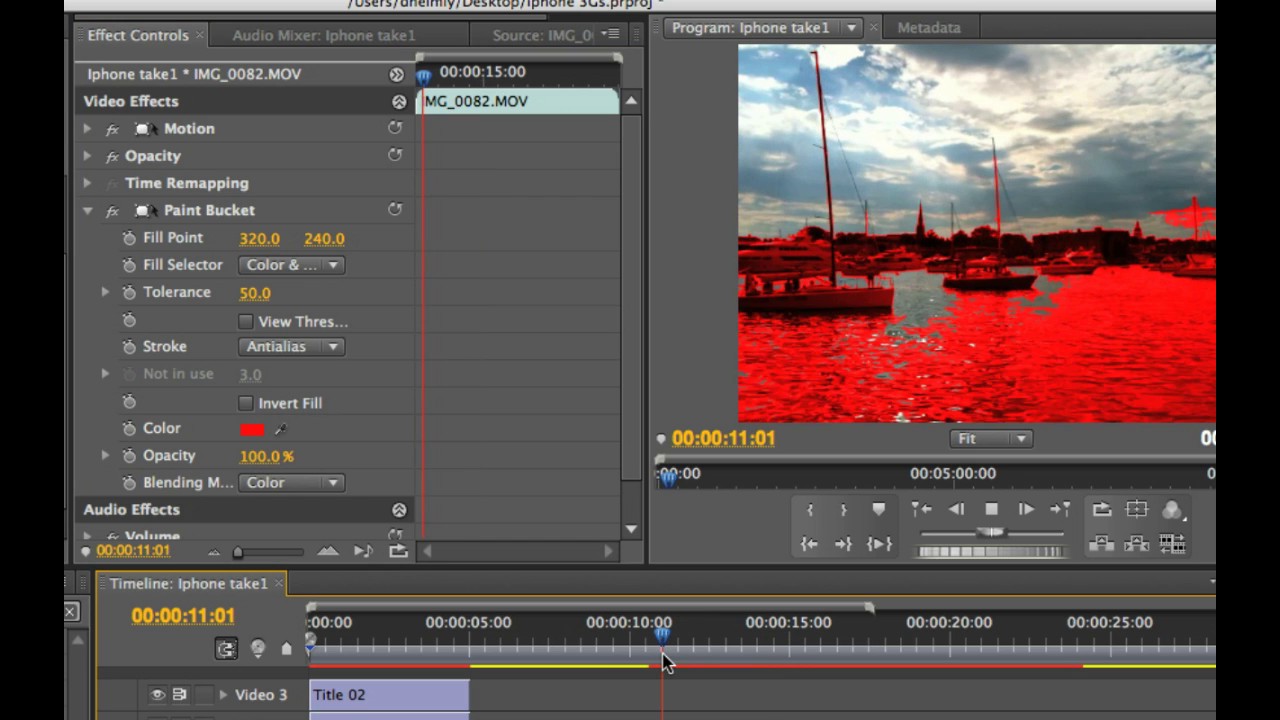
key(space)
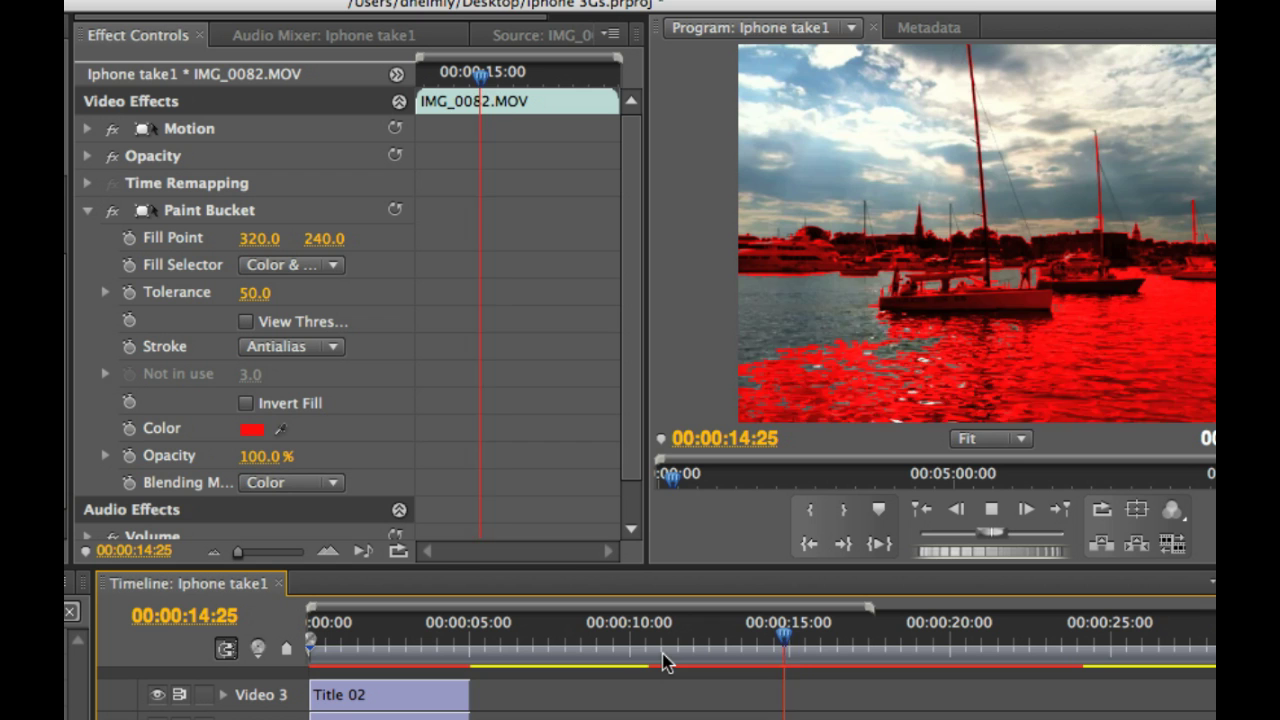
key(space)
Step: After trying Straight Color, settle on Saturation blending with an Opacity fill selector and preview
click(334, 266)
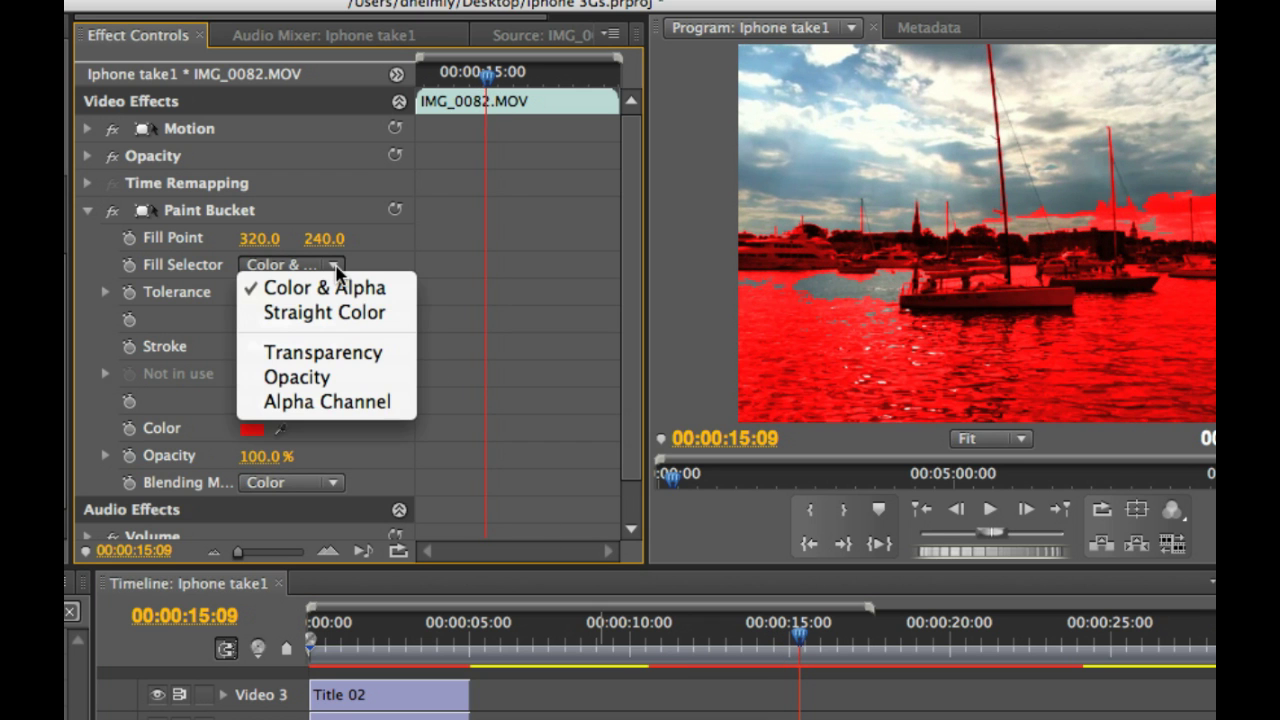
click(347, 314)
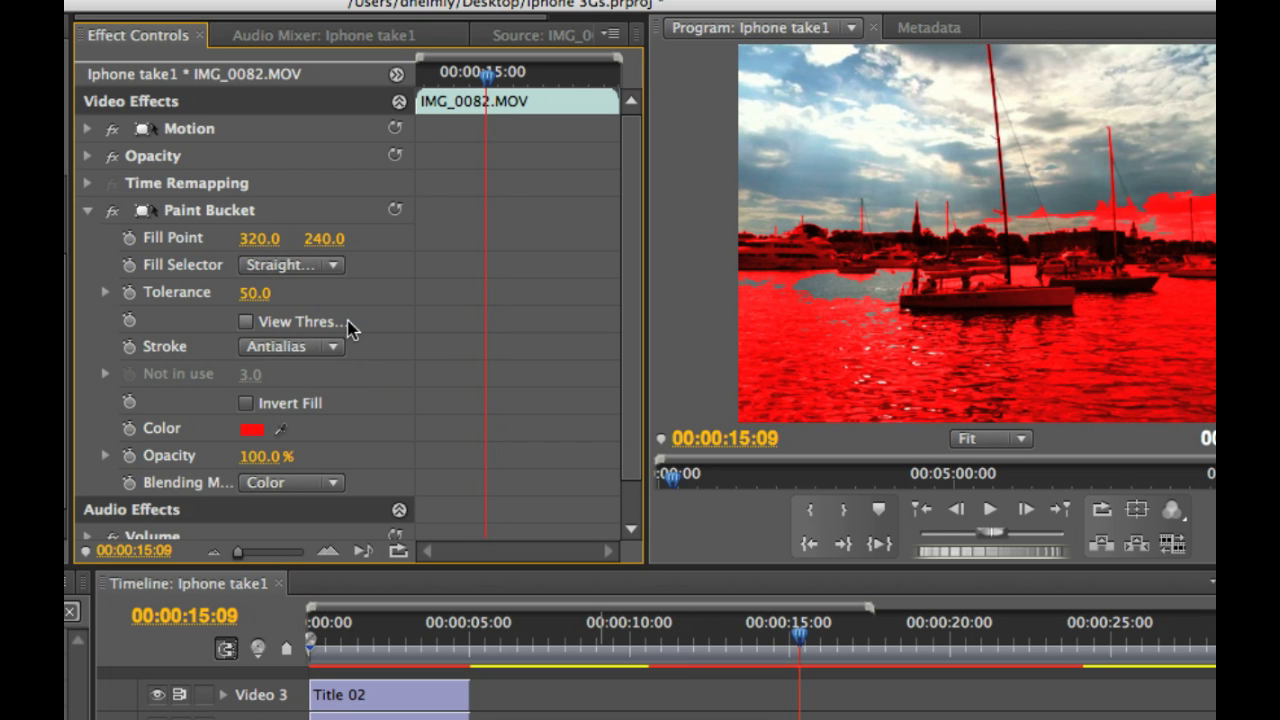
click(302, 486)
click(303, 443)
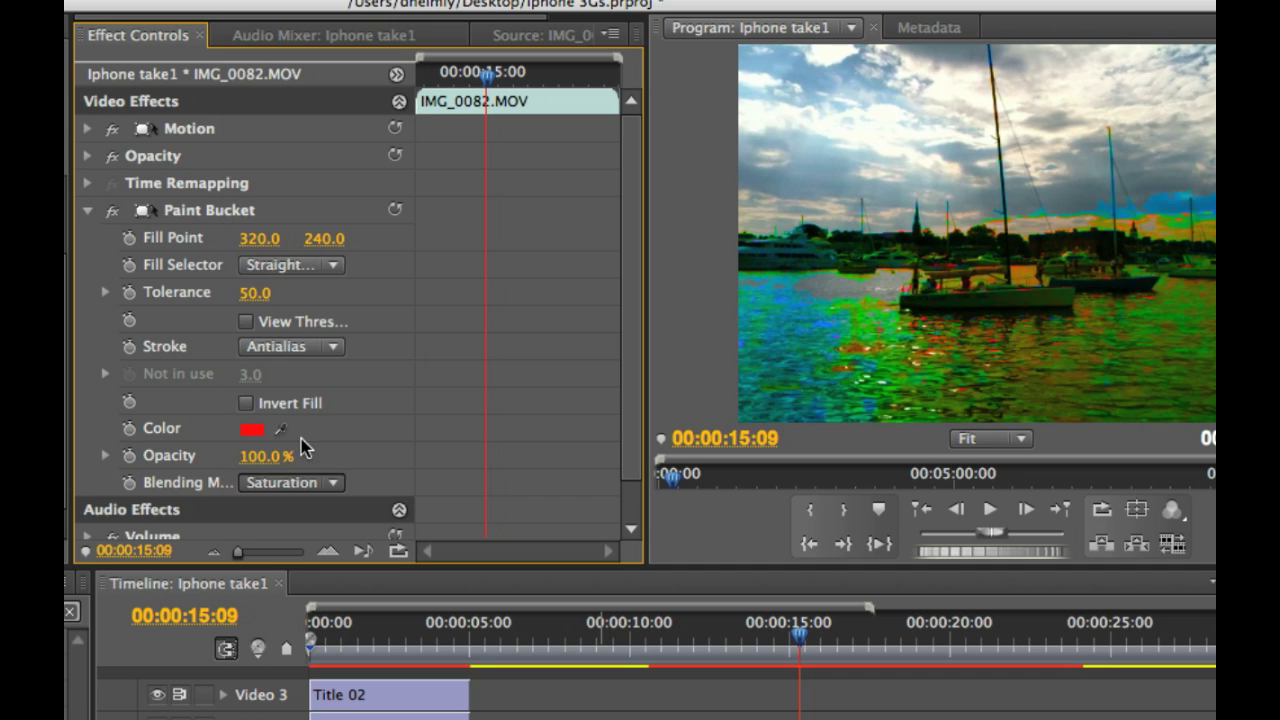
click(320, 264)
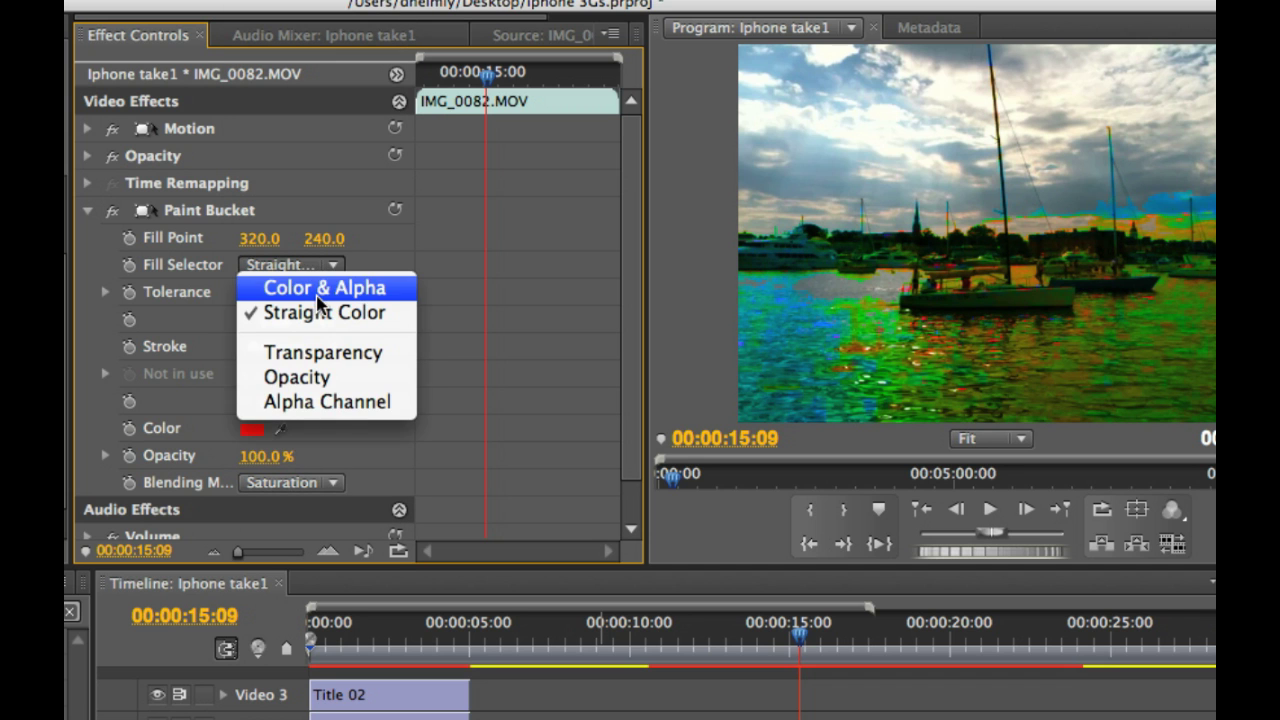
click(322, 287)
click(314, 268)
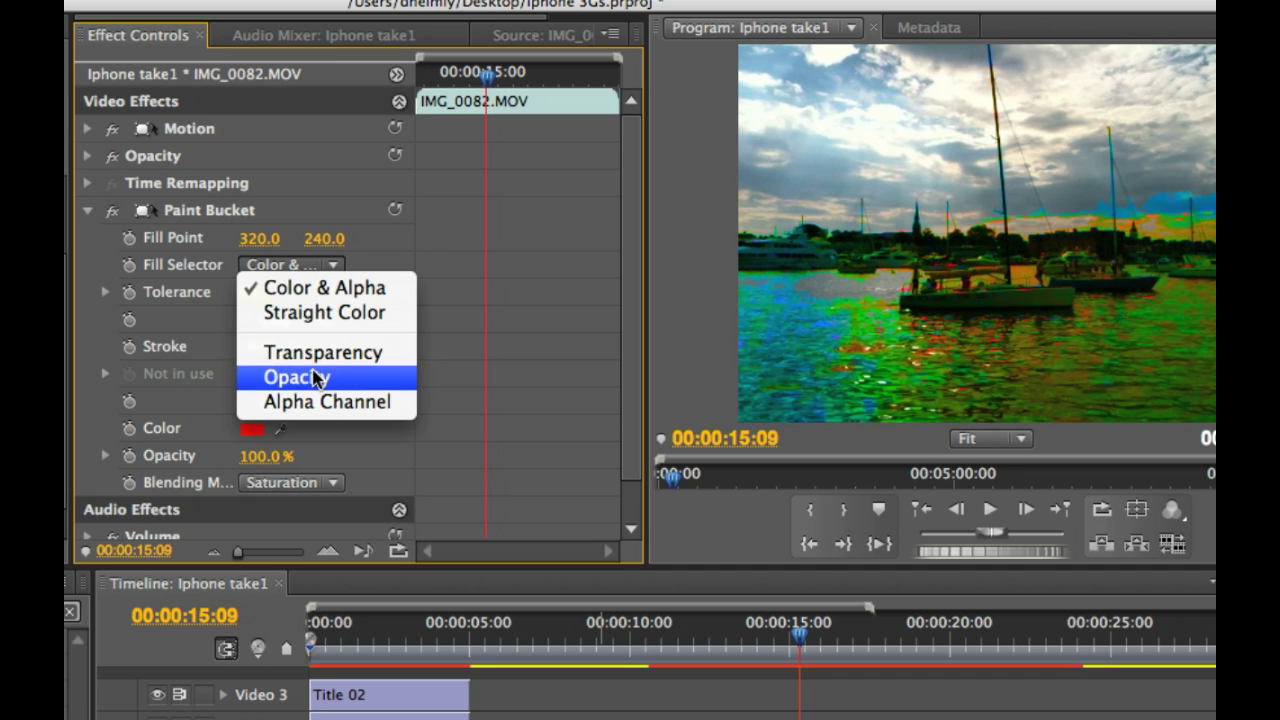
click(314, 376)
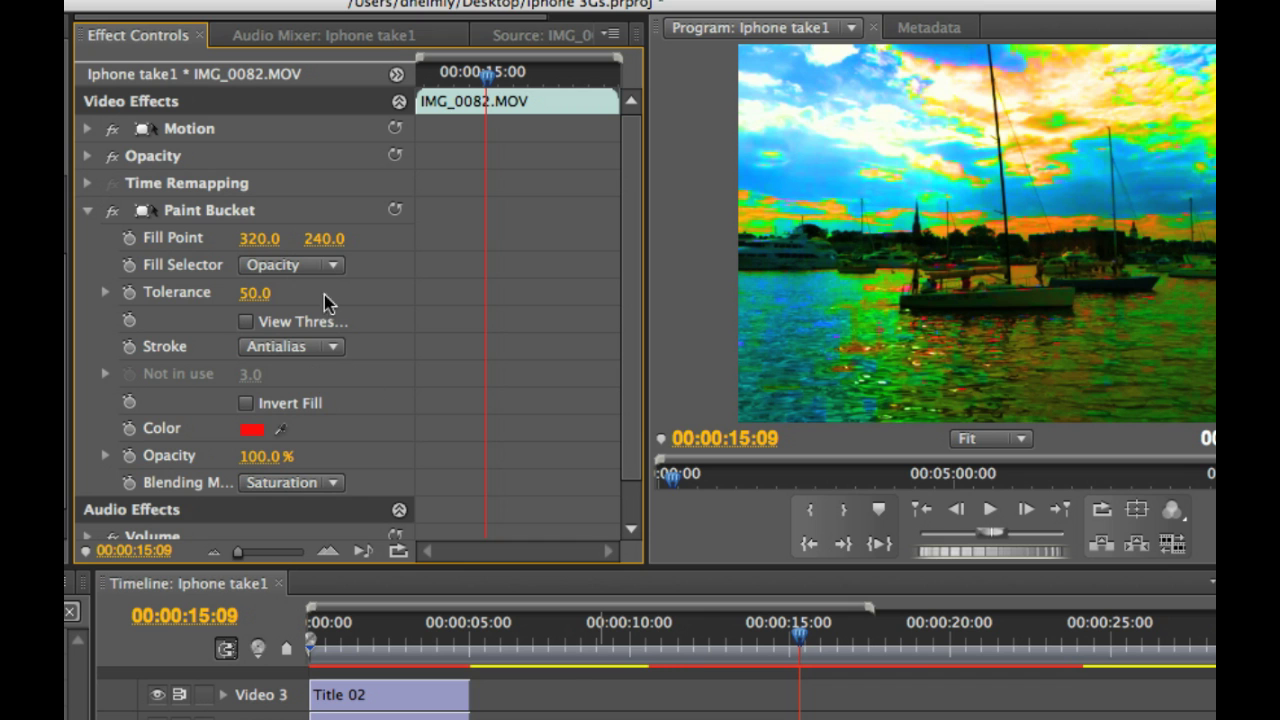
click(663, 650)
key(space)
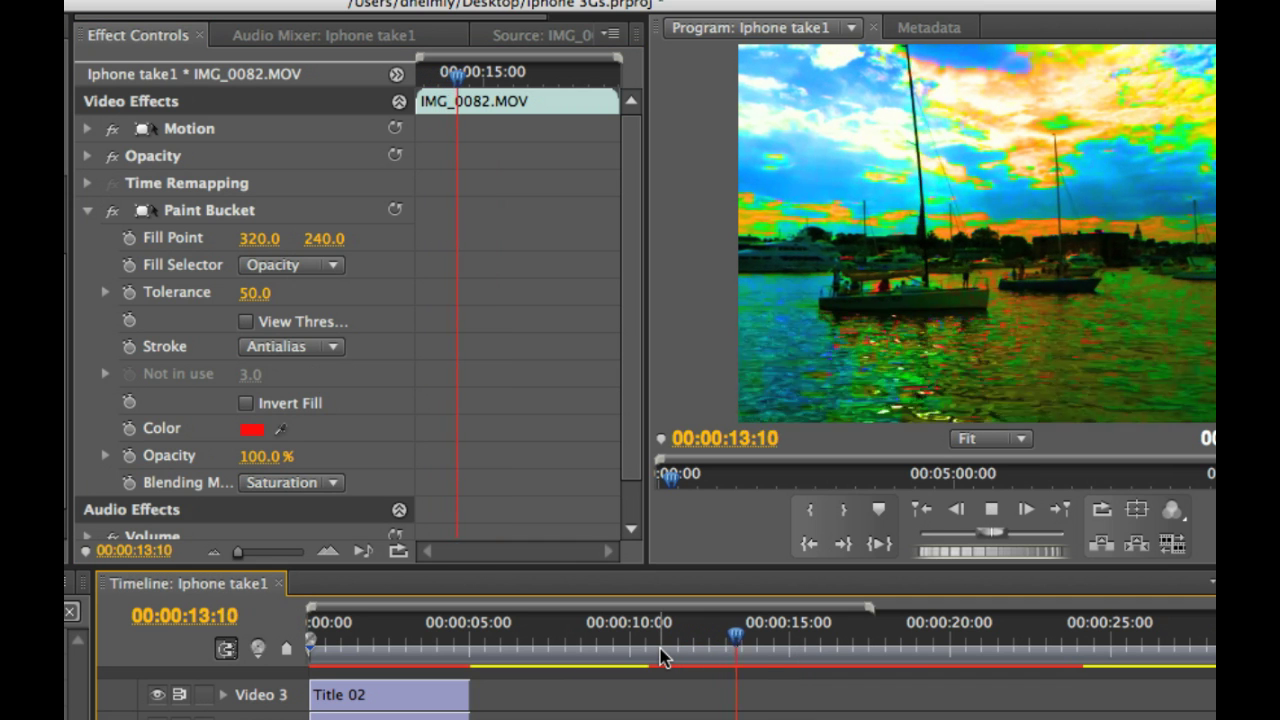
Step: Stop the preview and scroll the Timeline to reveal IMG_0083.MOV and IMG_0084.MOV
key(space)
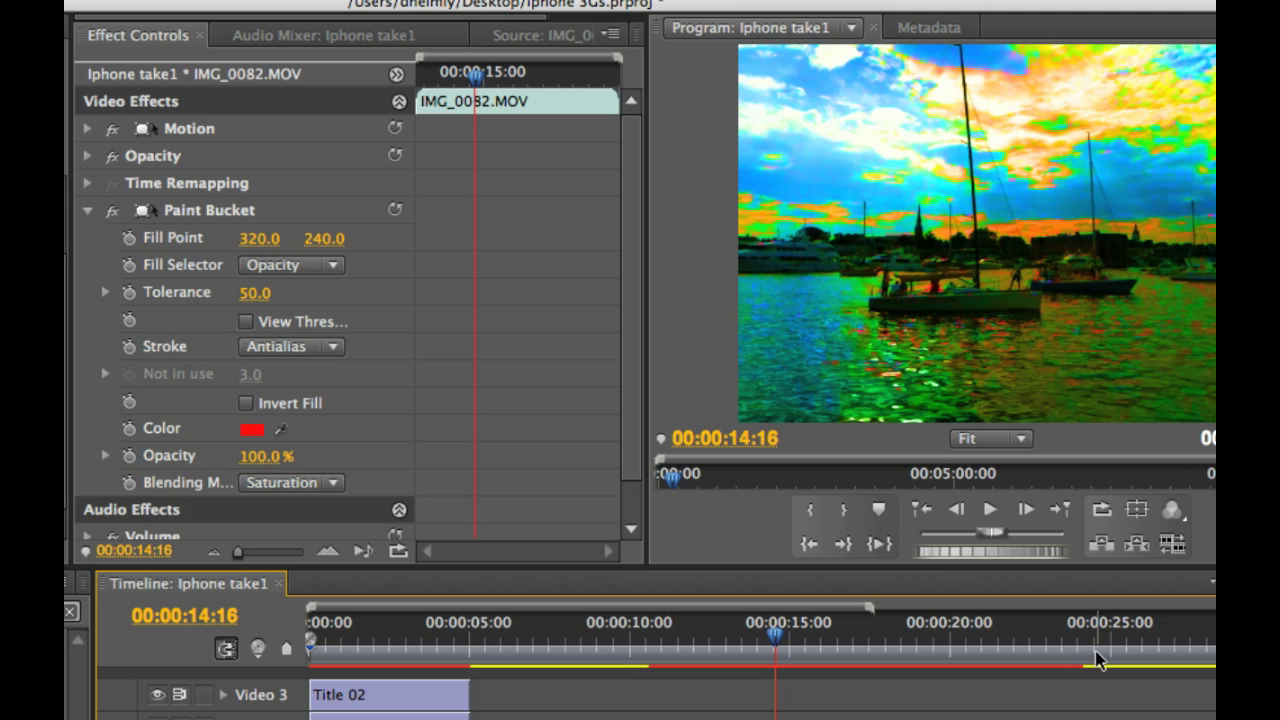
scroll(993, 652, down, 6)
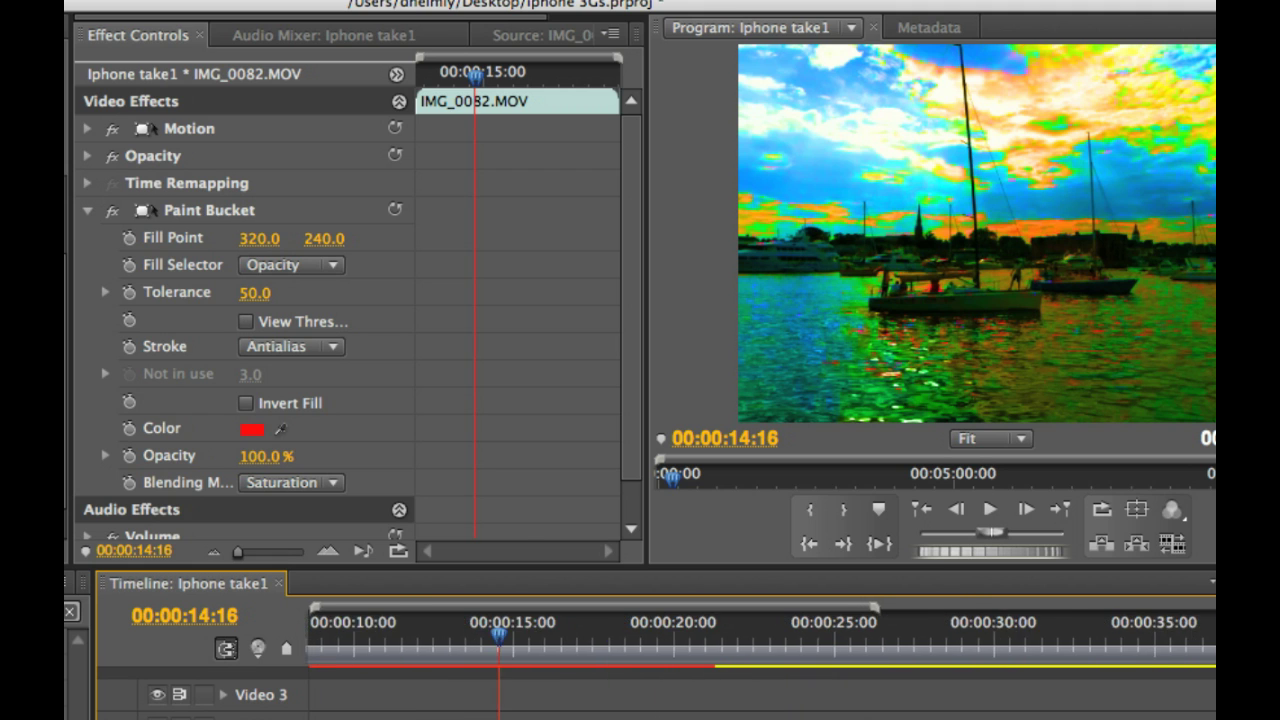
scroll(760, 640, down, 2)
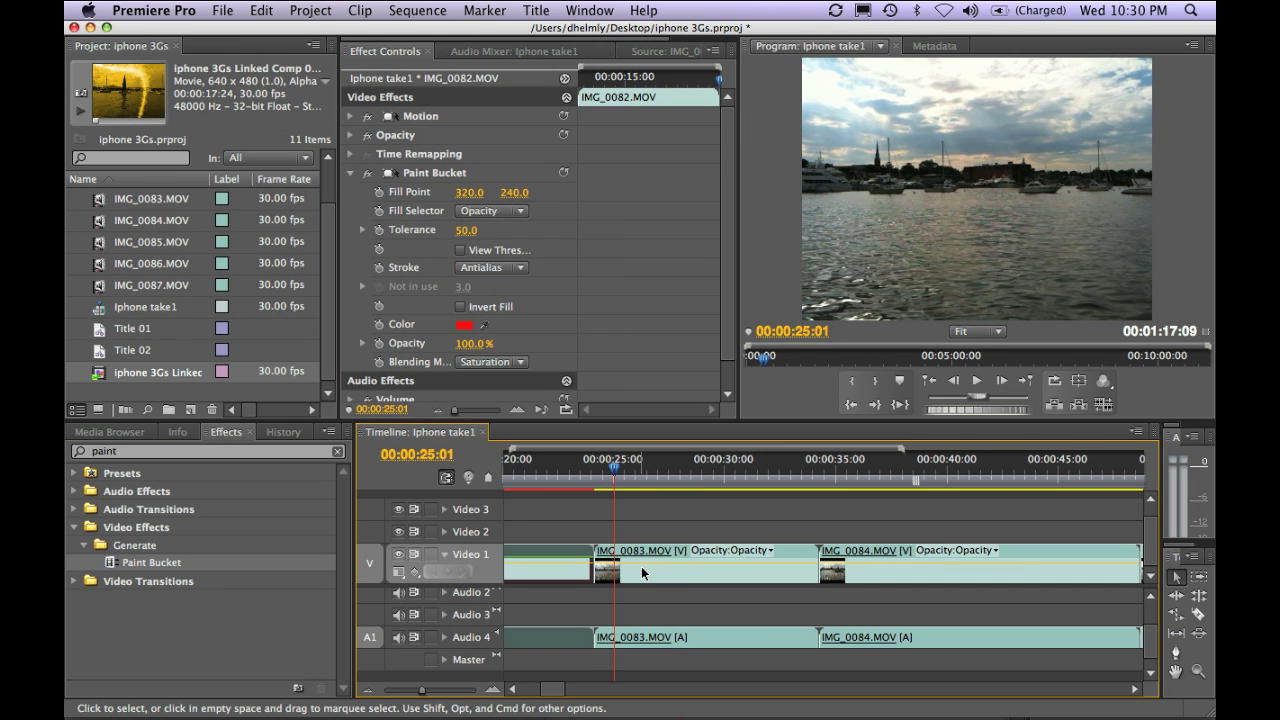
Step: Swap IMG_0083.MOV for a linked After Effects composition, iphone 3Gs Linked Comp 02
click(641, 566)
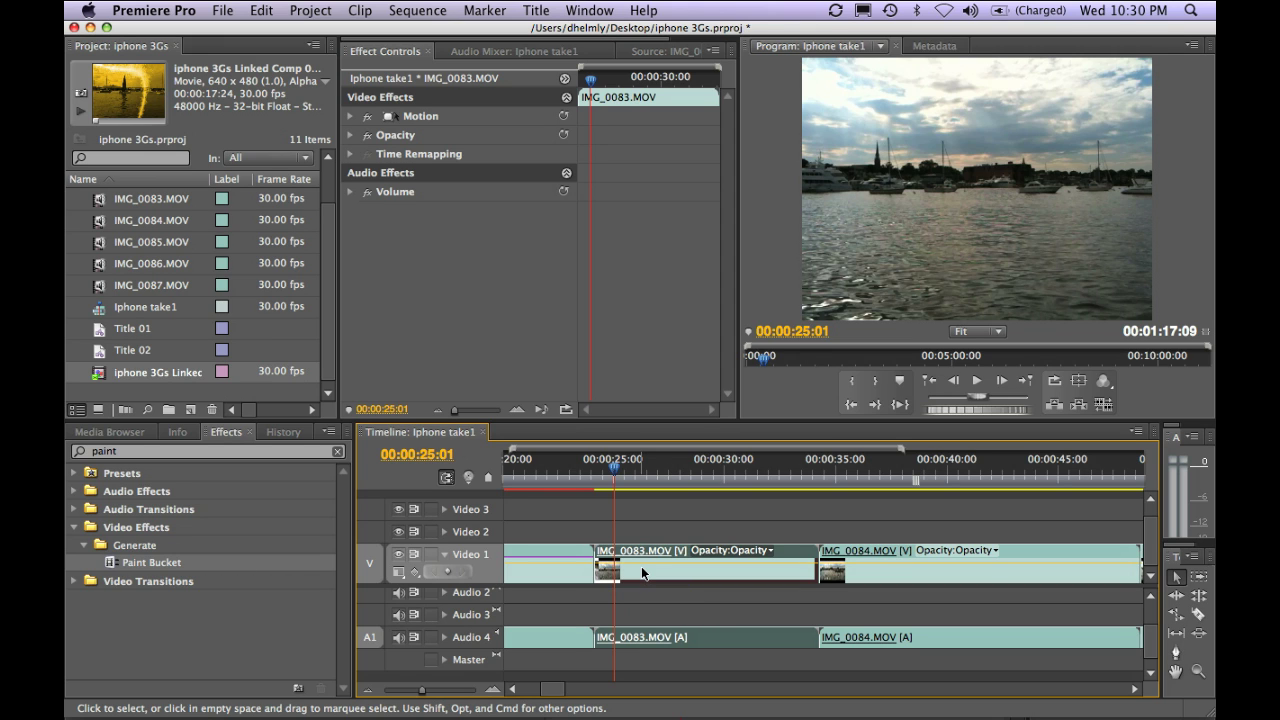
right_click(641, 566)
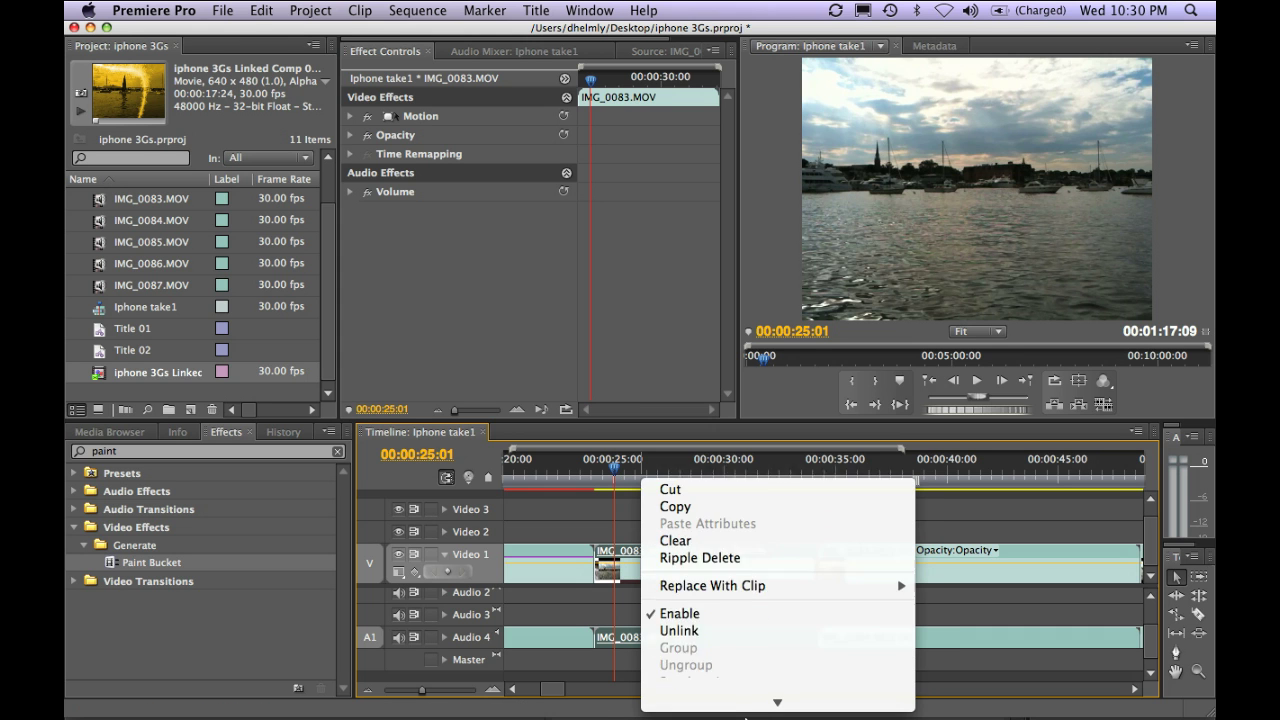
mouse_move(745, 716)
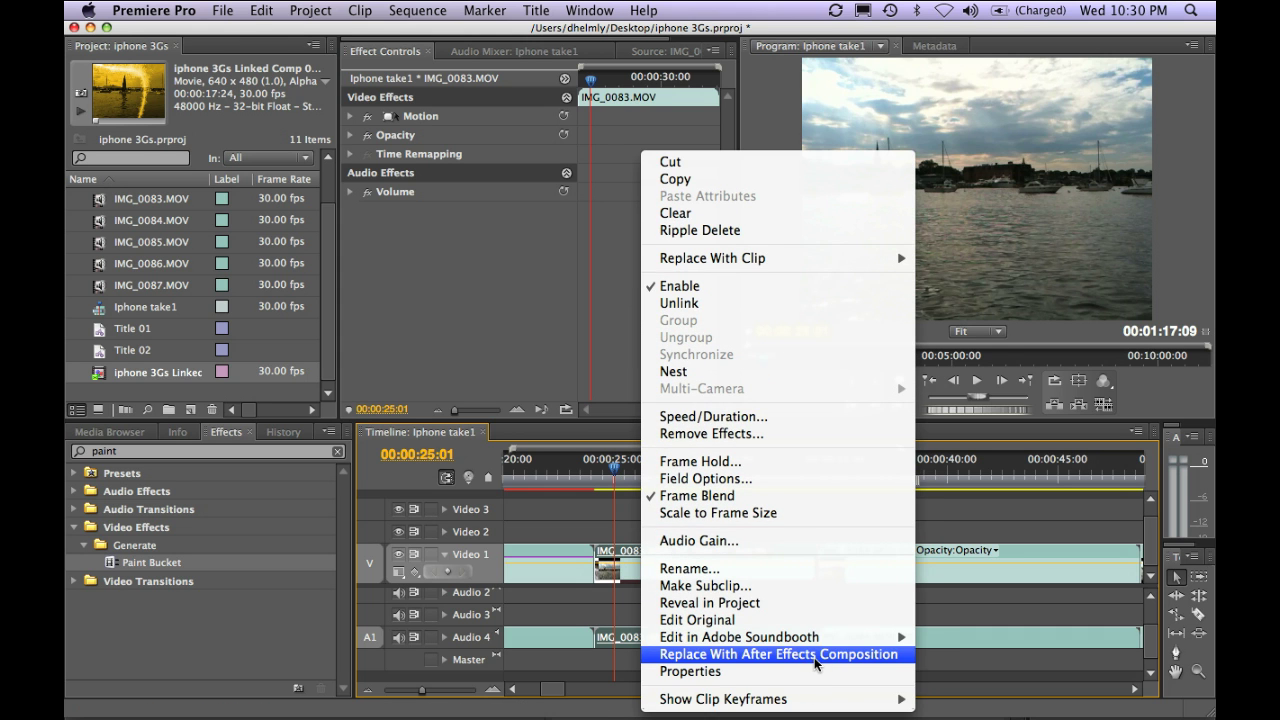
click(815, 654)
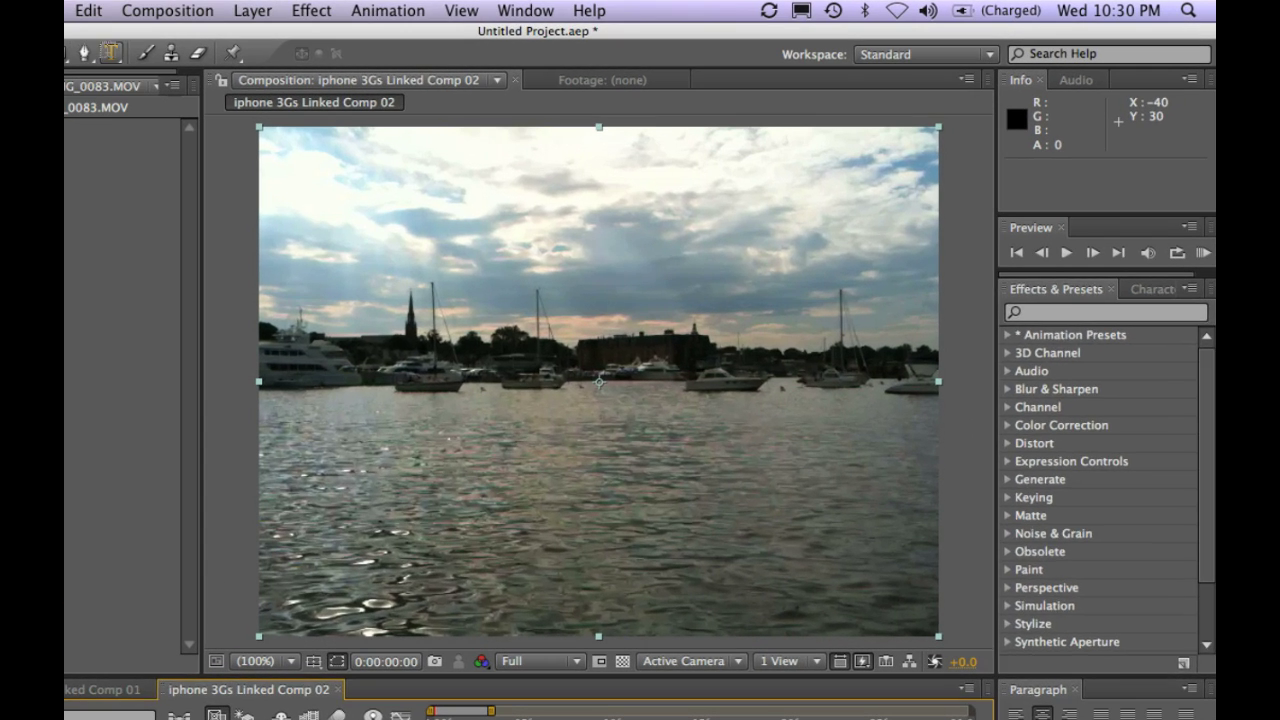
Step: Type an 'Annapolis 2009' title, scale it up and place it along the bottom of the frame
key(super+t)
click(320, 482)
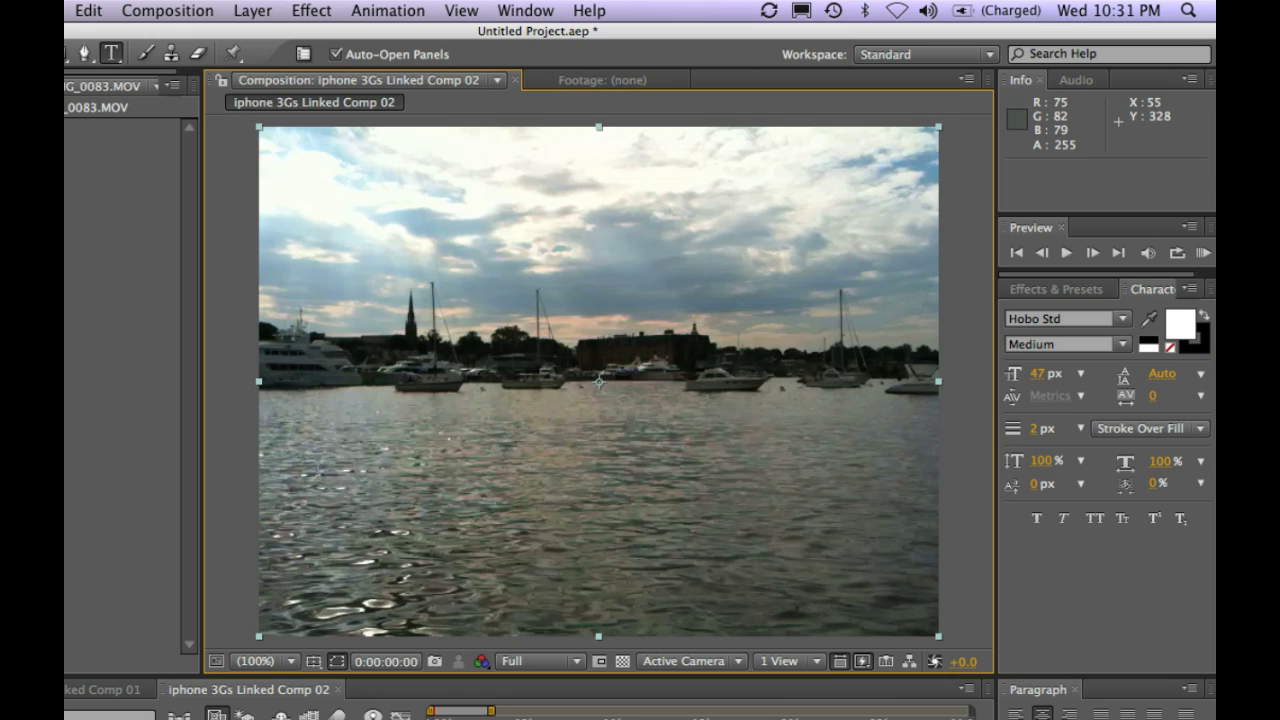
text(An)
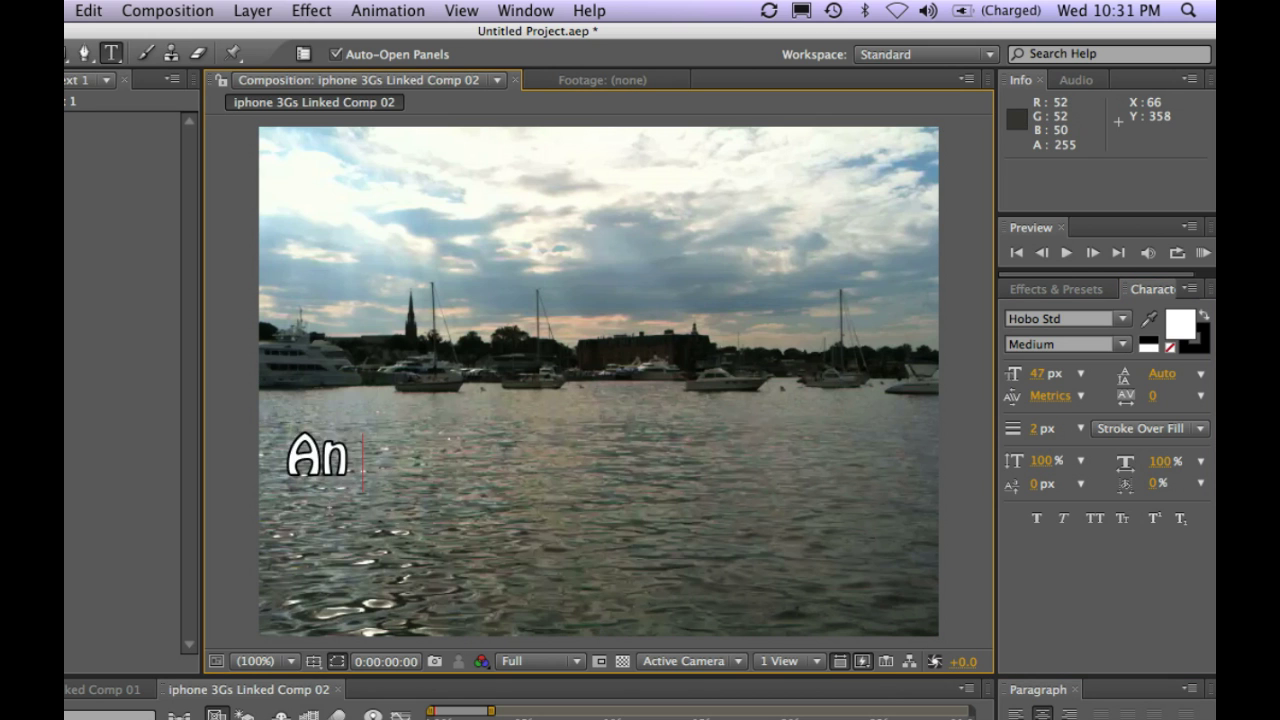
text(napolis 2009)
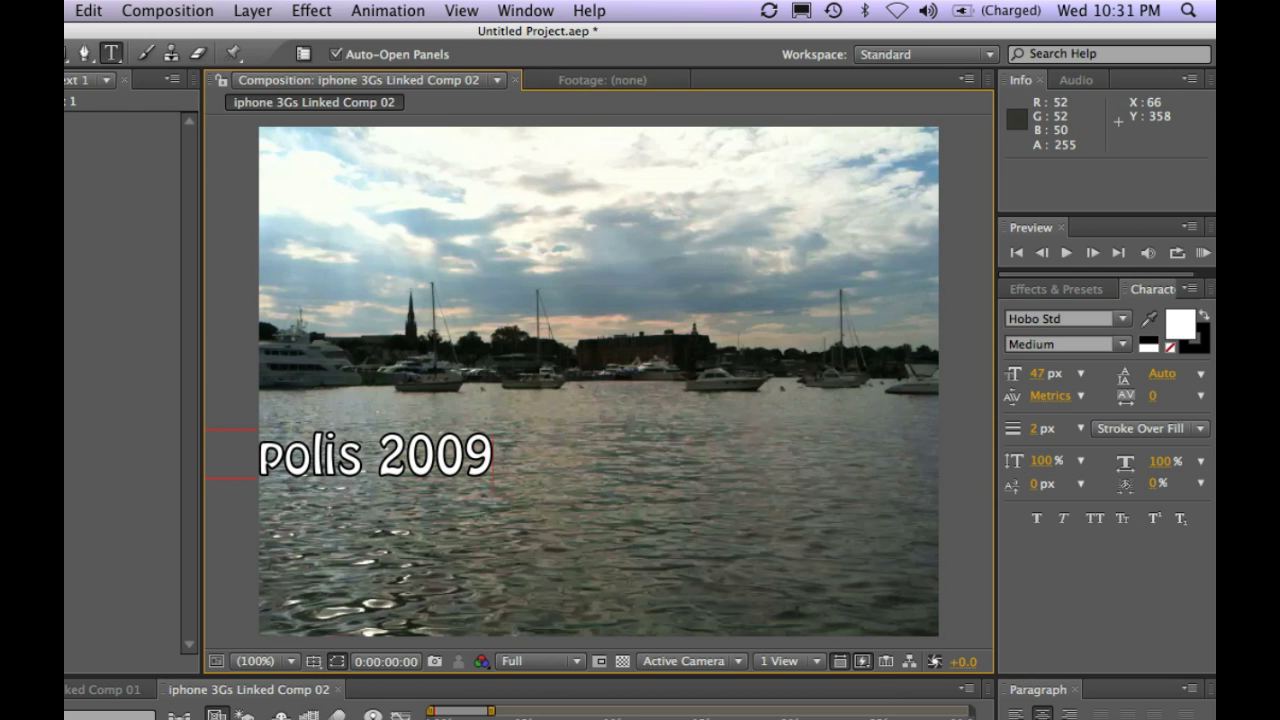
key(KP_Enter)
drag(412, 462, 683, 566)
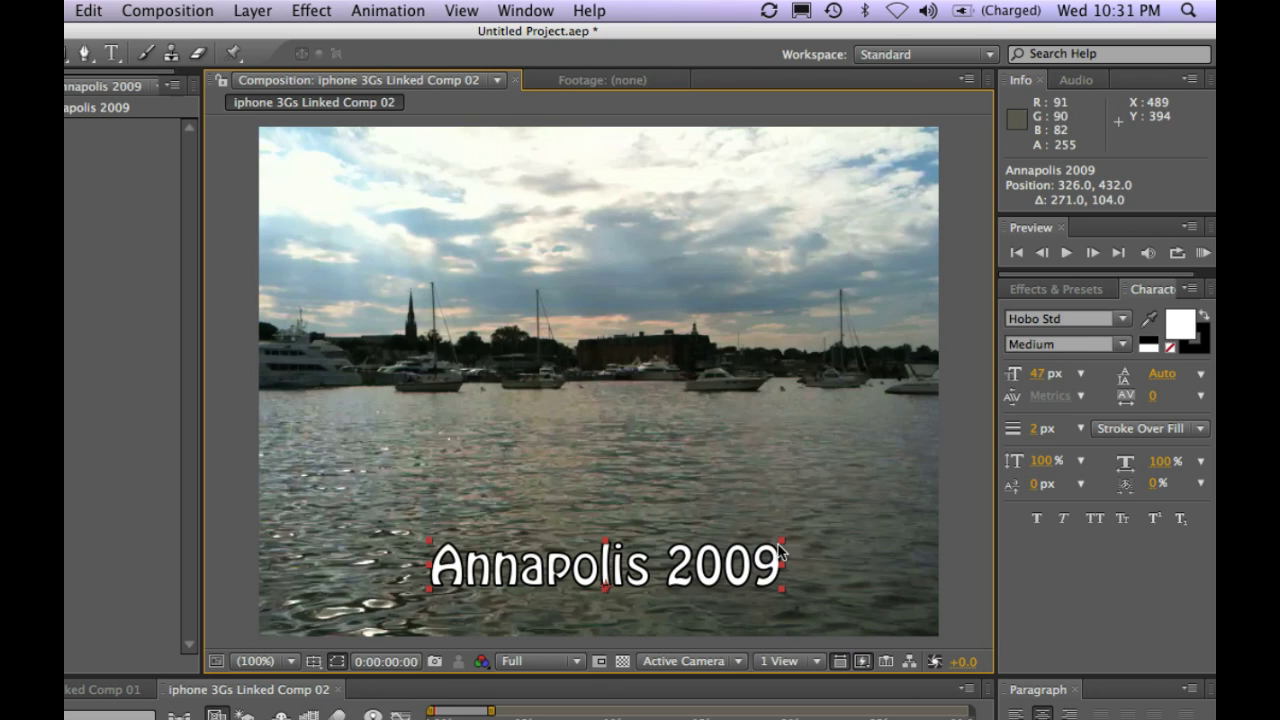
drag(781, 540, 911, 450)
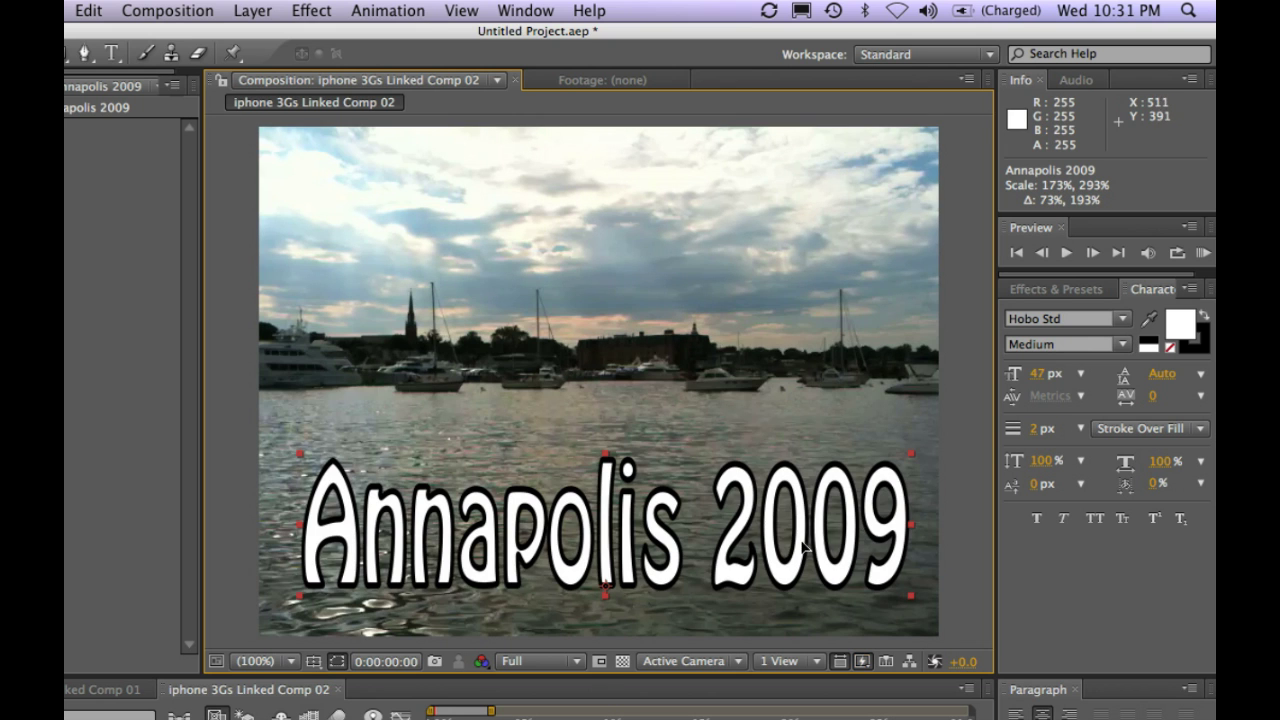
drag(803, 546, 787, 549)
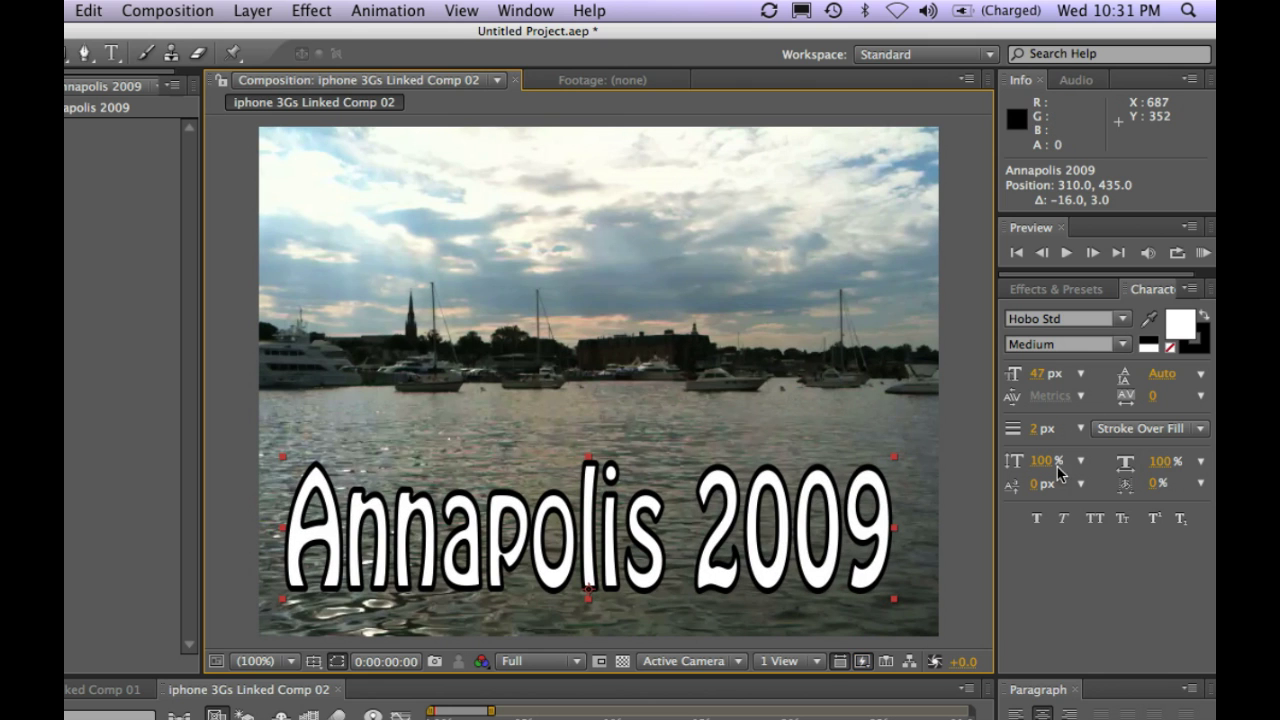
click(1092, 290)
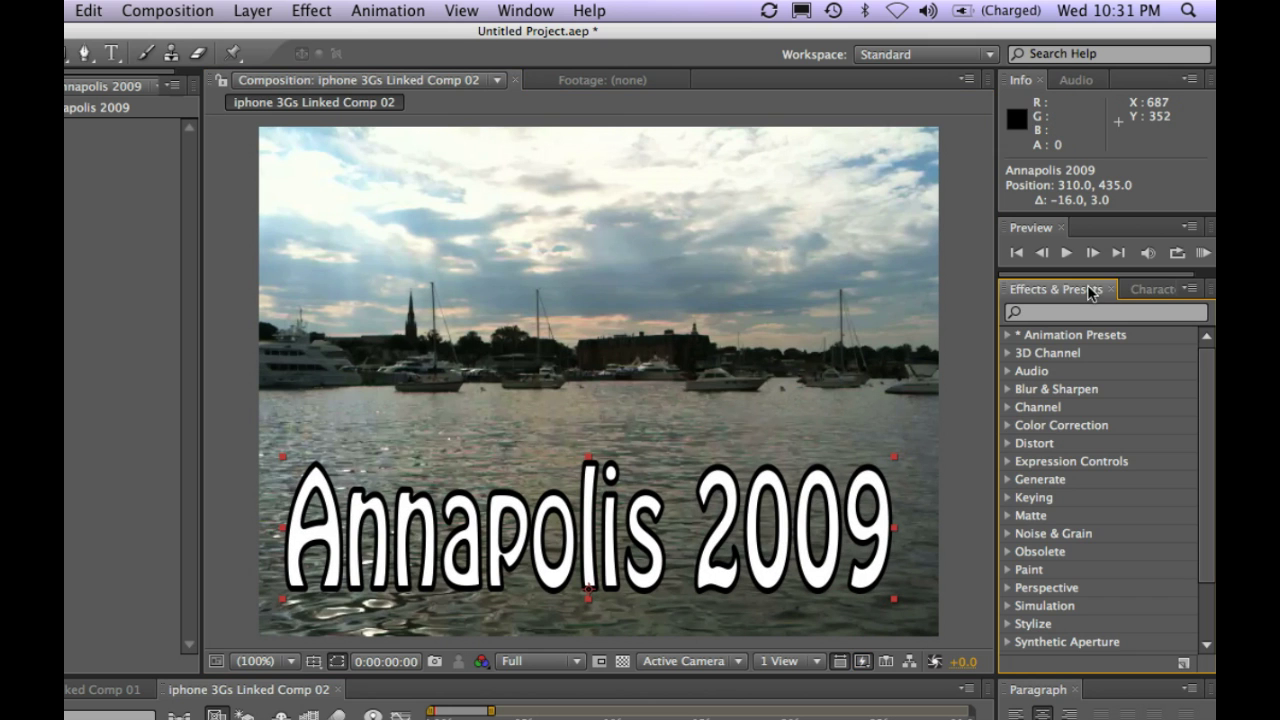
click(1190, 290)
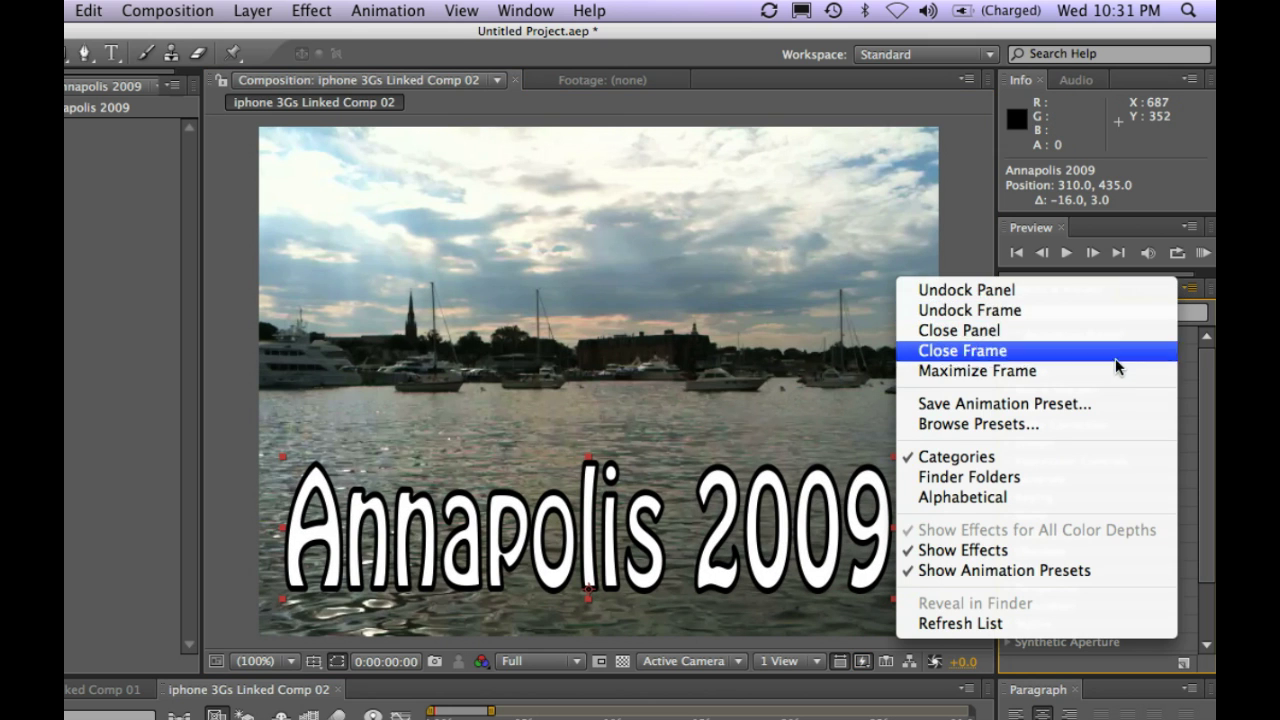
Step: From Bridge's Text > 3D Text presets, apply 3D Spiral Down & Unfold to the title and play it back
click(1098, 424)
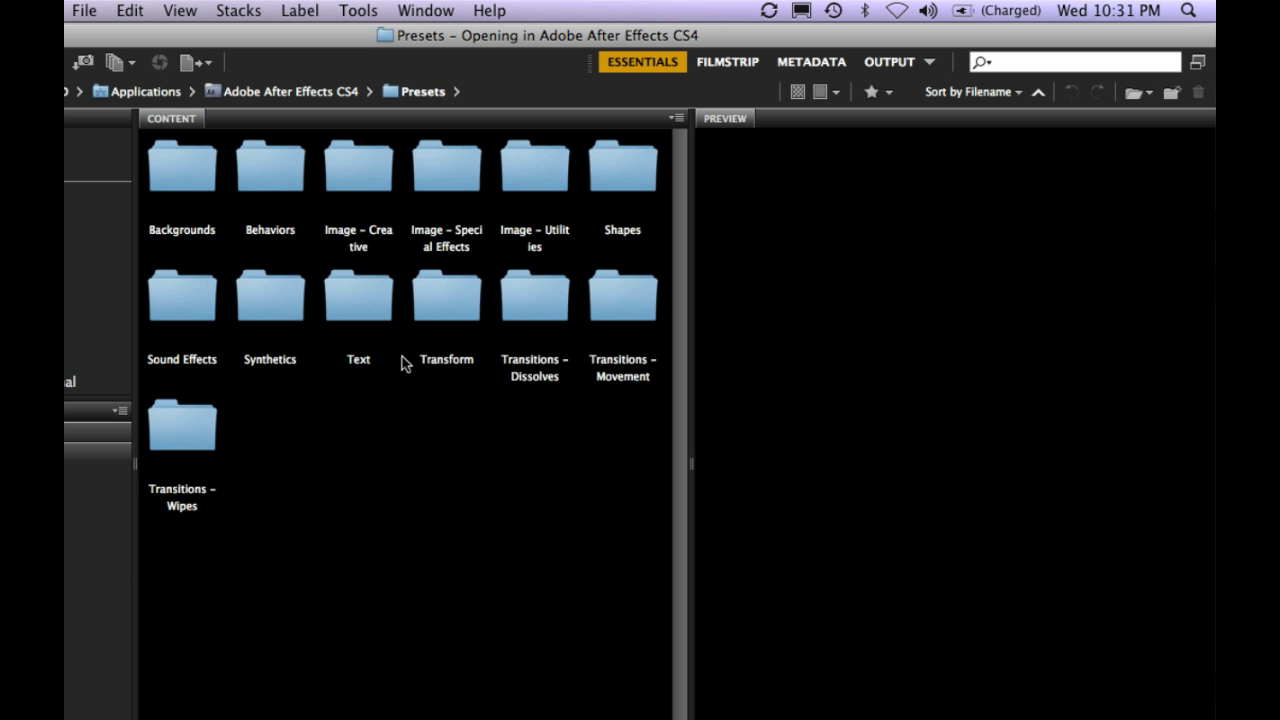
double_click(355, 297)
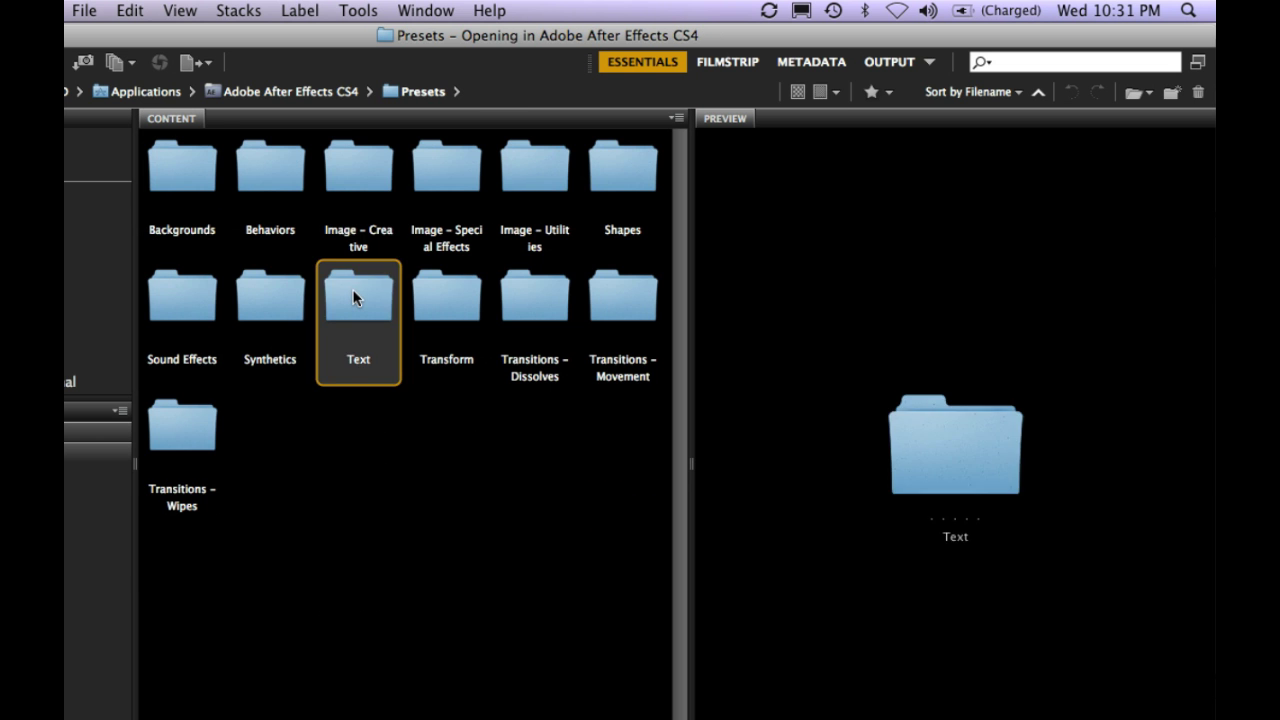
double_click(186, 176)
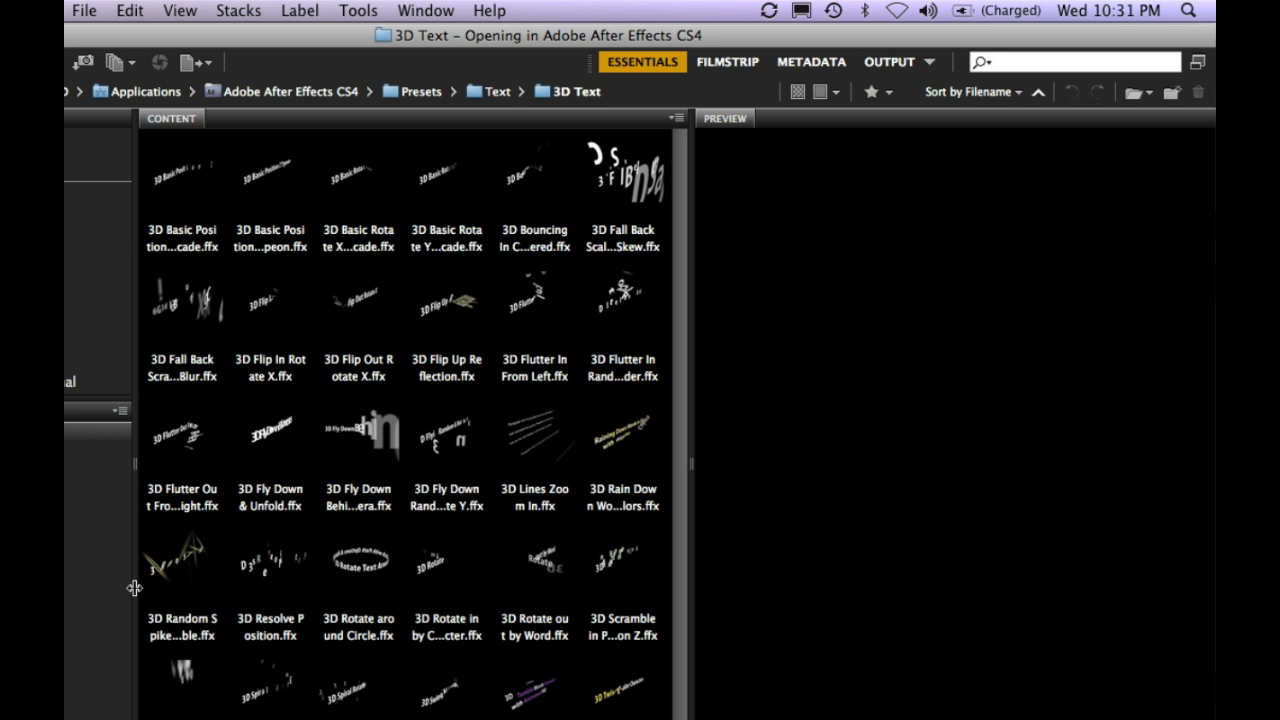
click(182, 685)
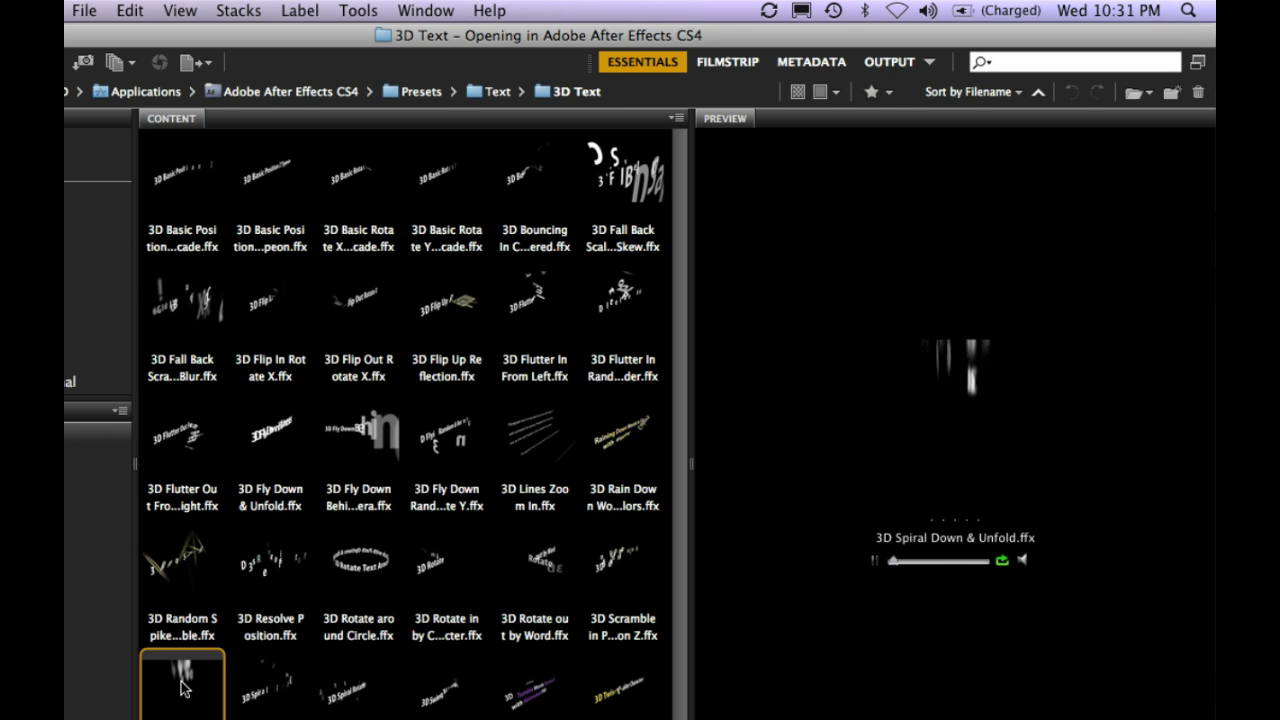
double_click(182, 686)
key(space)
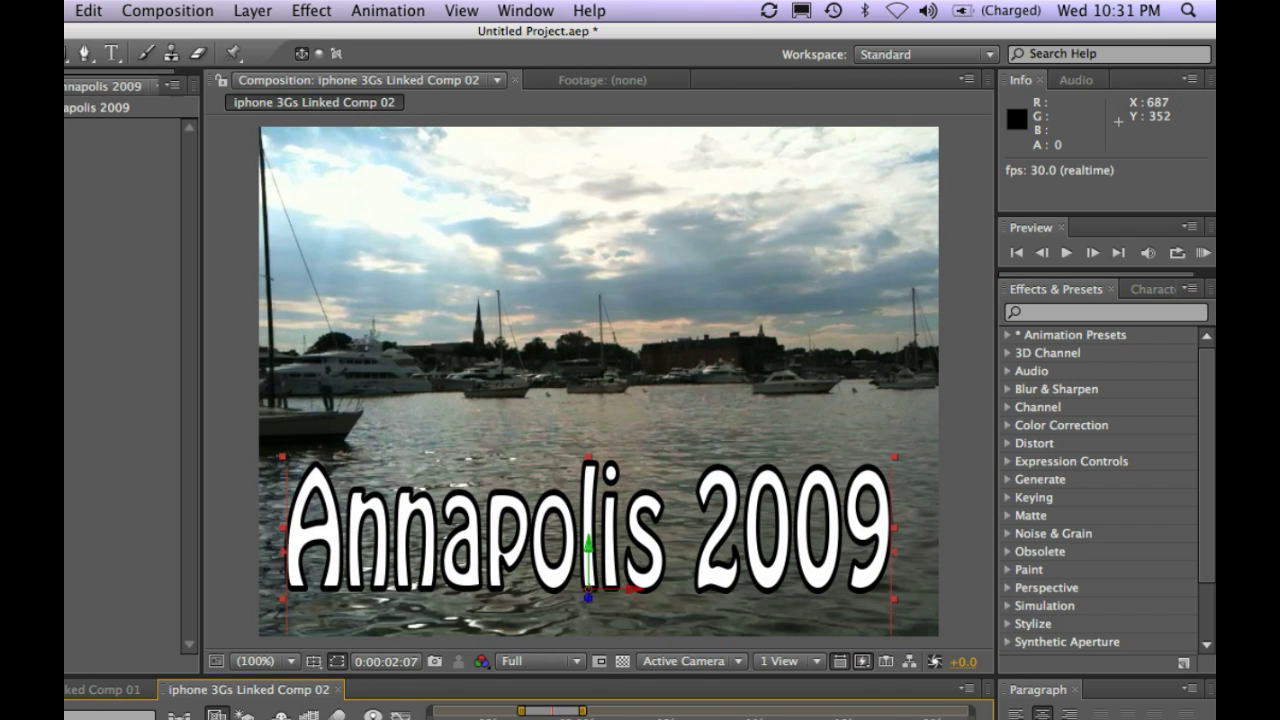
Step: Search 'cc rain' and apply CC Rain to the IMG_0083.MOV harbour footage layer
click(1060, 311)
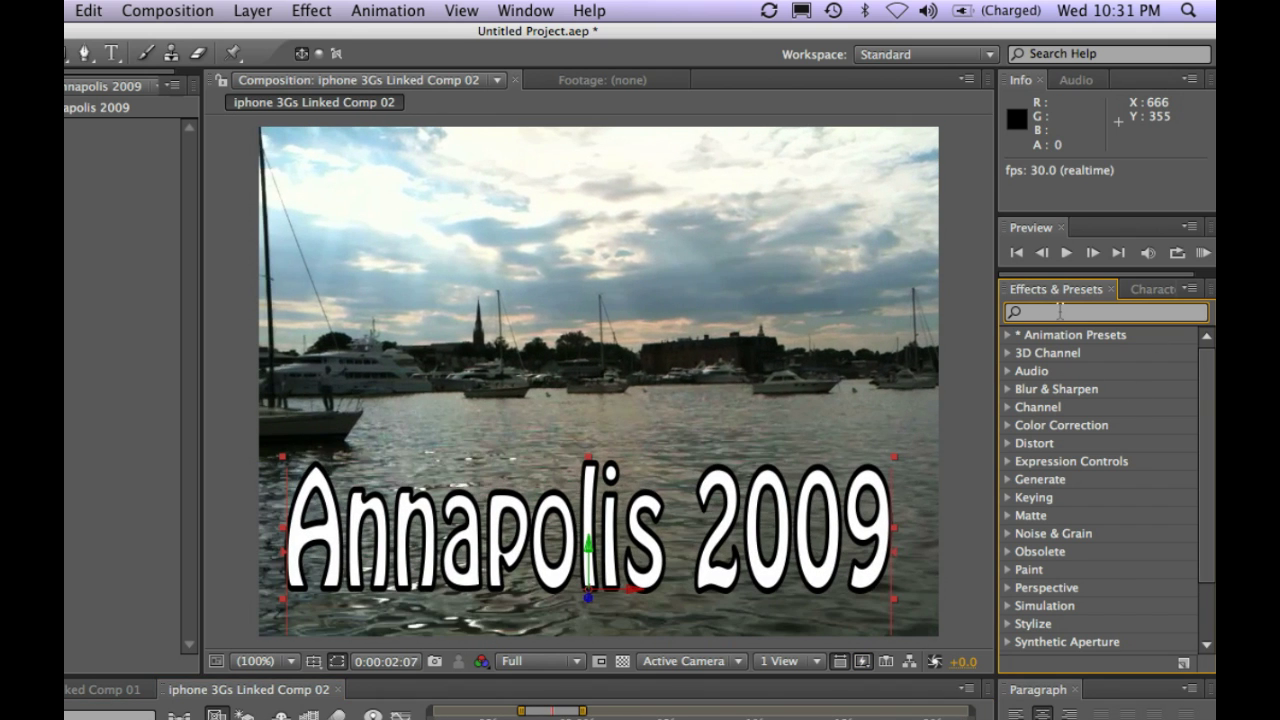
text(cc rain)
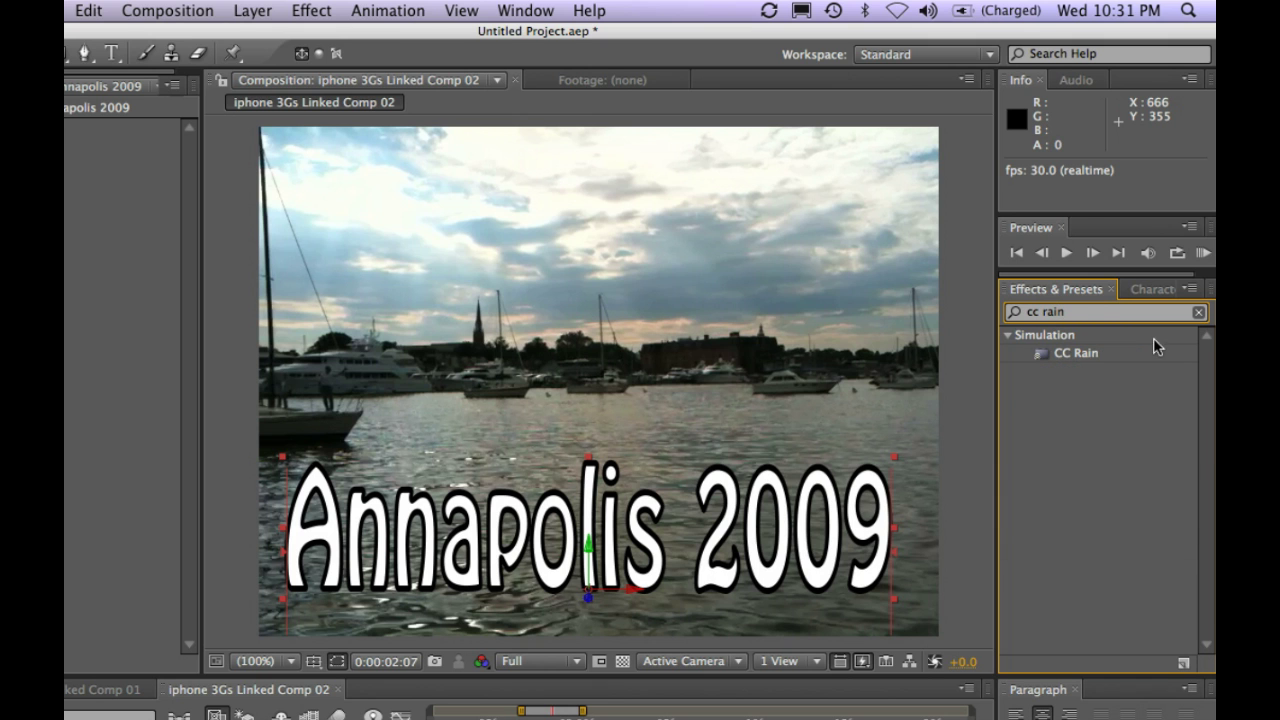
mouse_move(1068, 353)
mouse_down()
mouse_move(600, 290)
mouse_move(529, 300)
mouse_up()
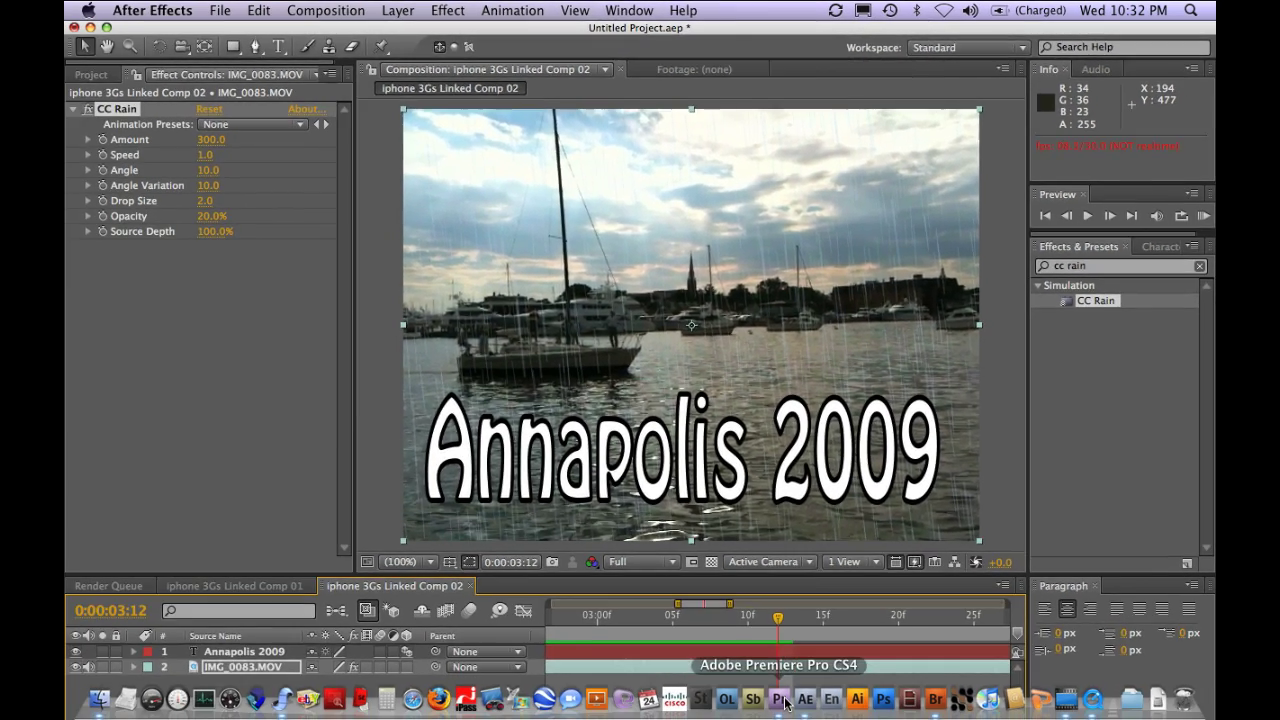
Step: Back in Premiere Pro, play the sequence through the linked rainy title, then zoom out
click(780, 700)
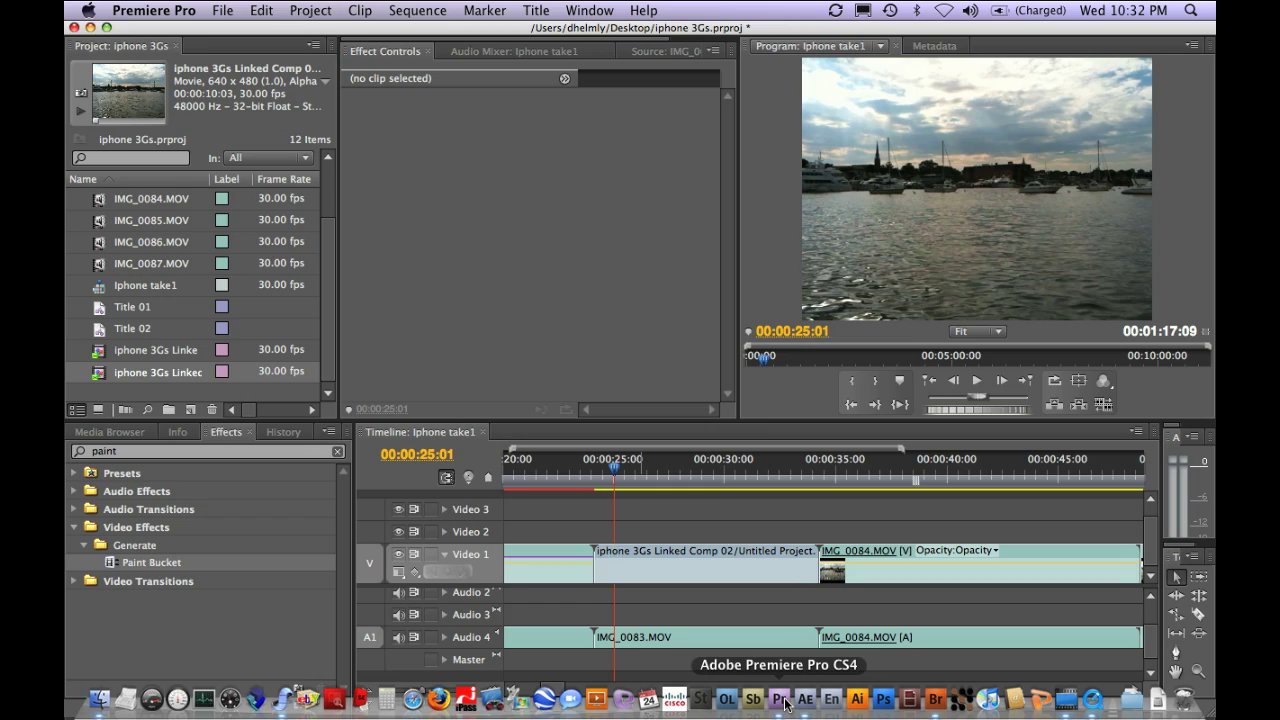
click(549, 478)
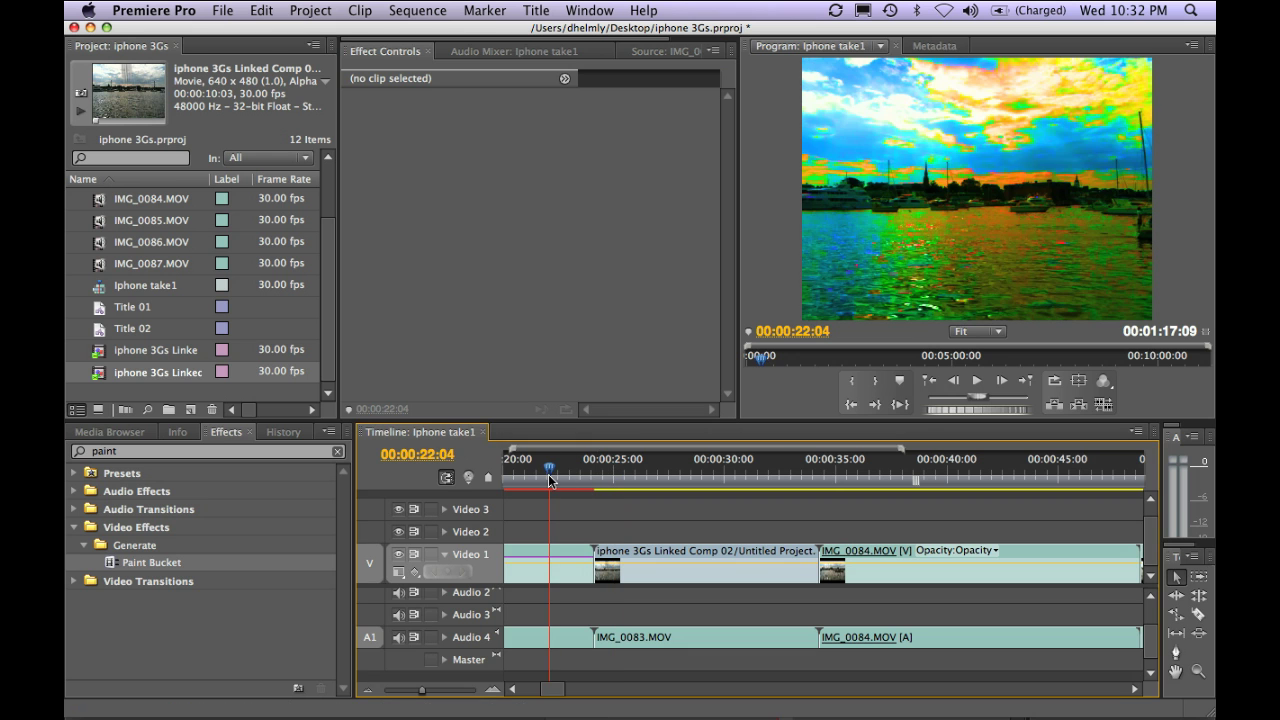
key(space)
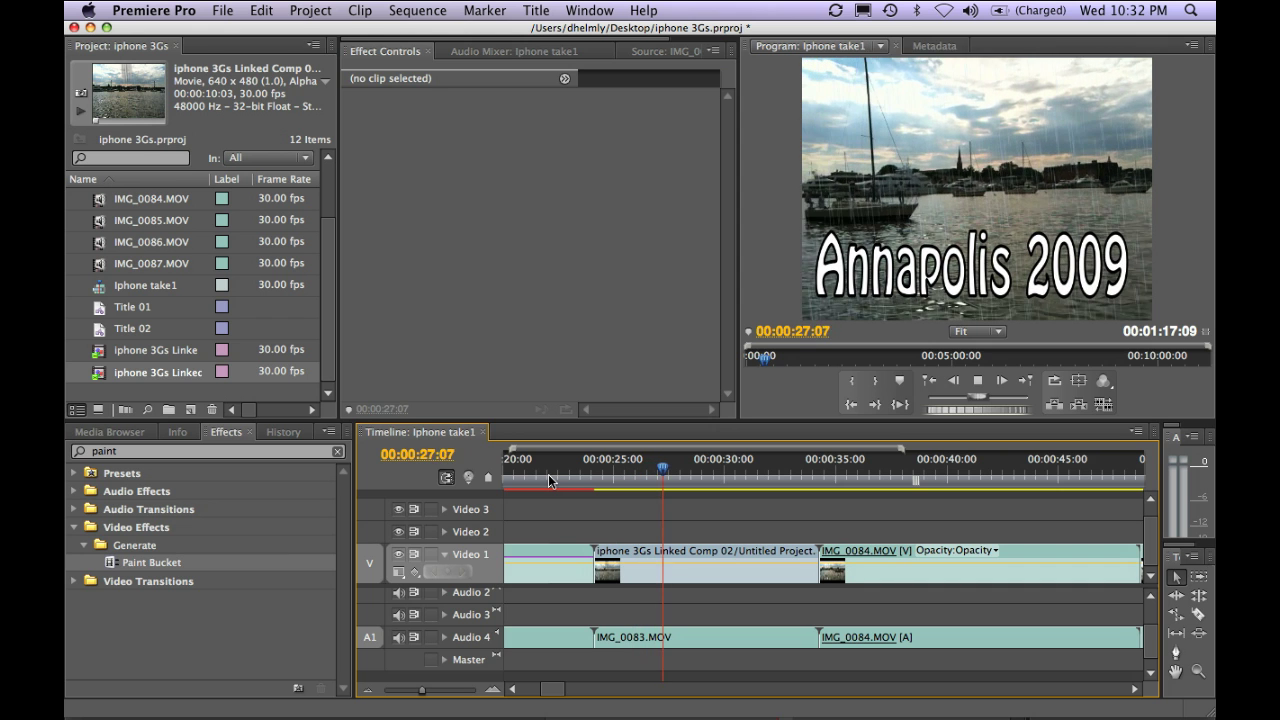
key(backslash)
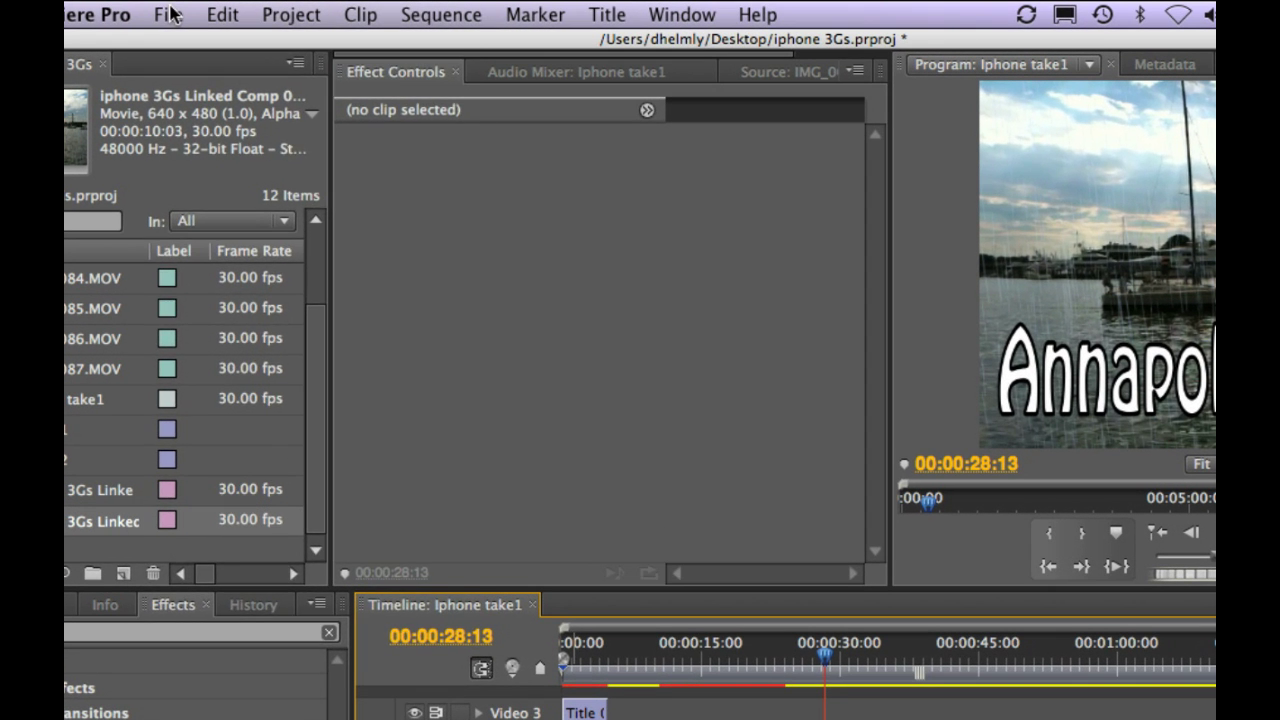
Step: Export the sequence as H.264 with the YouTube SD preset and queue it in Media Encoder
click(168, 14)
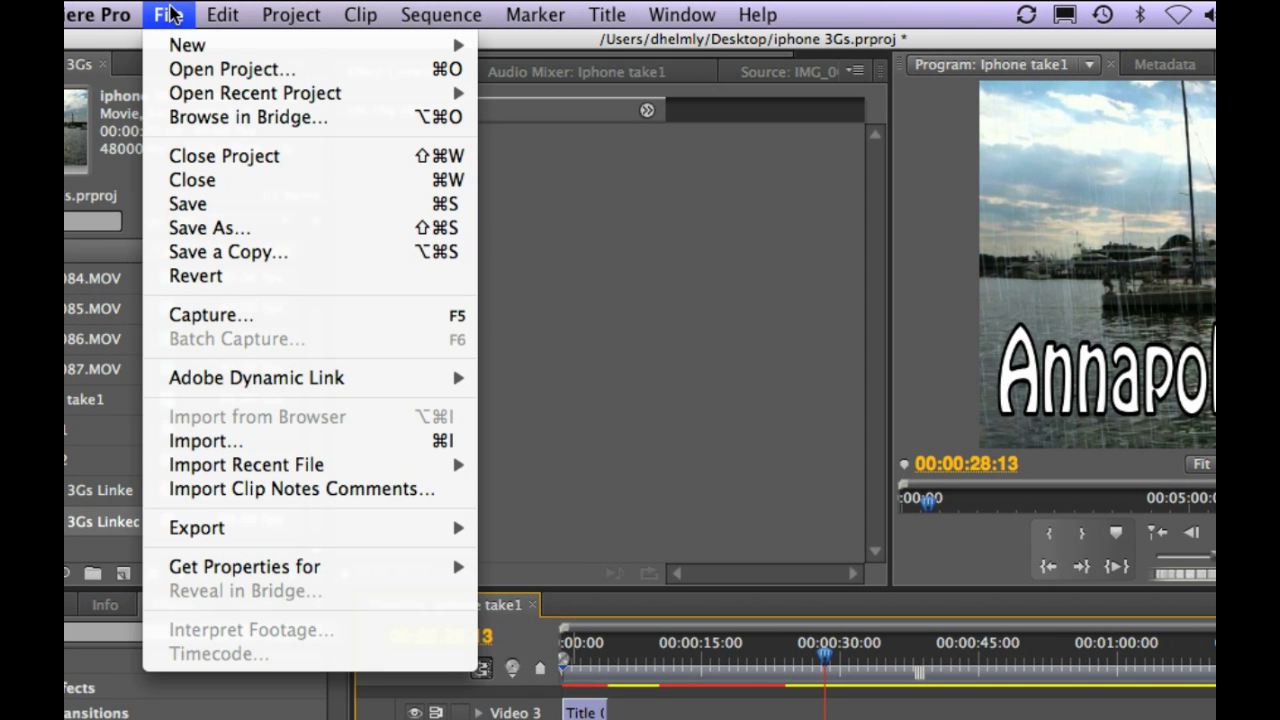
mouse_move(334, 531)
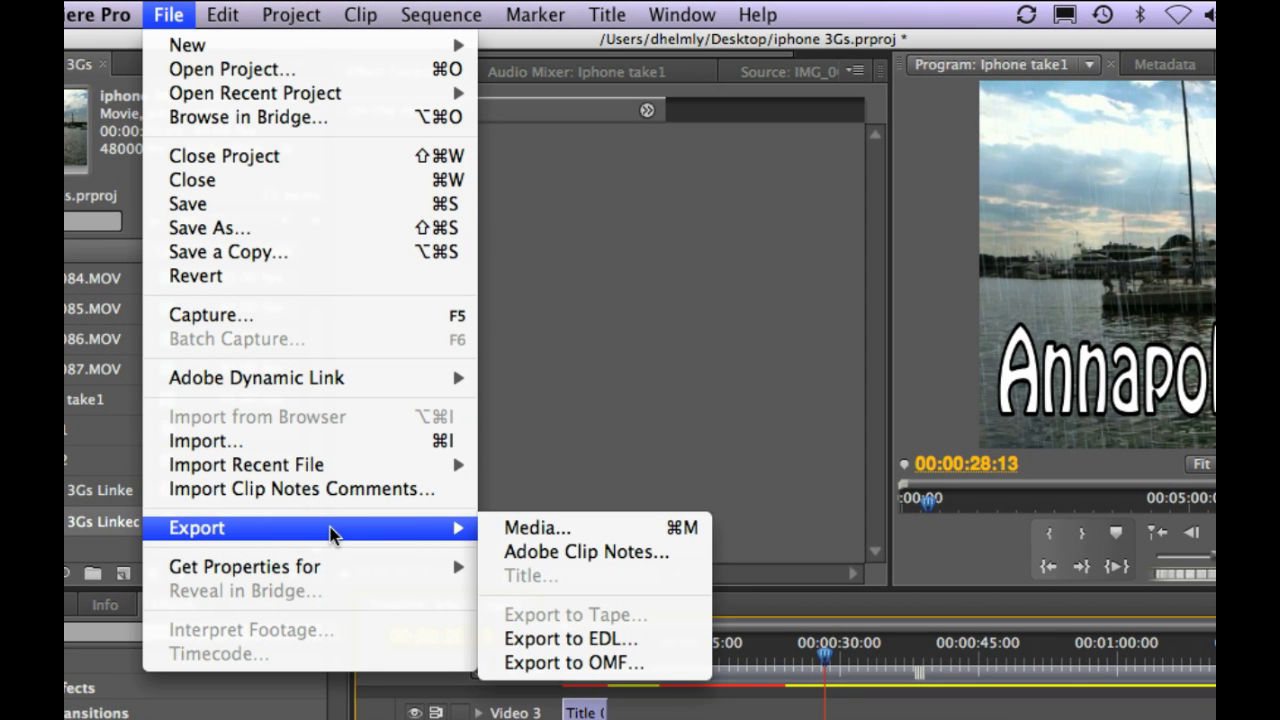
click(535, 528)
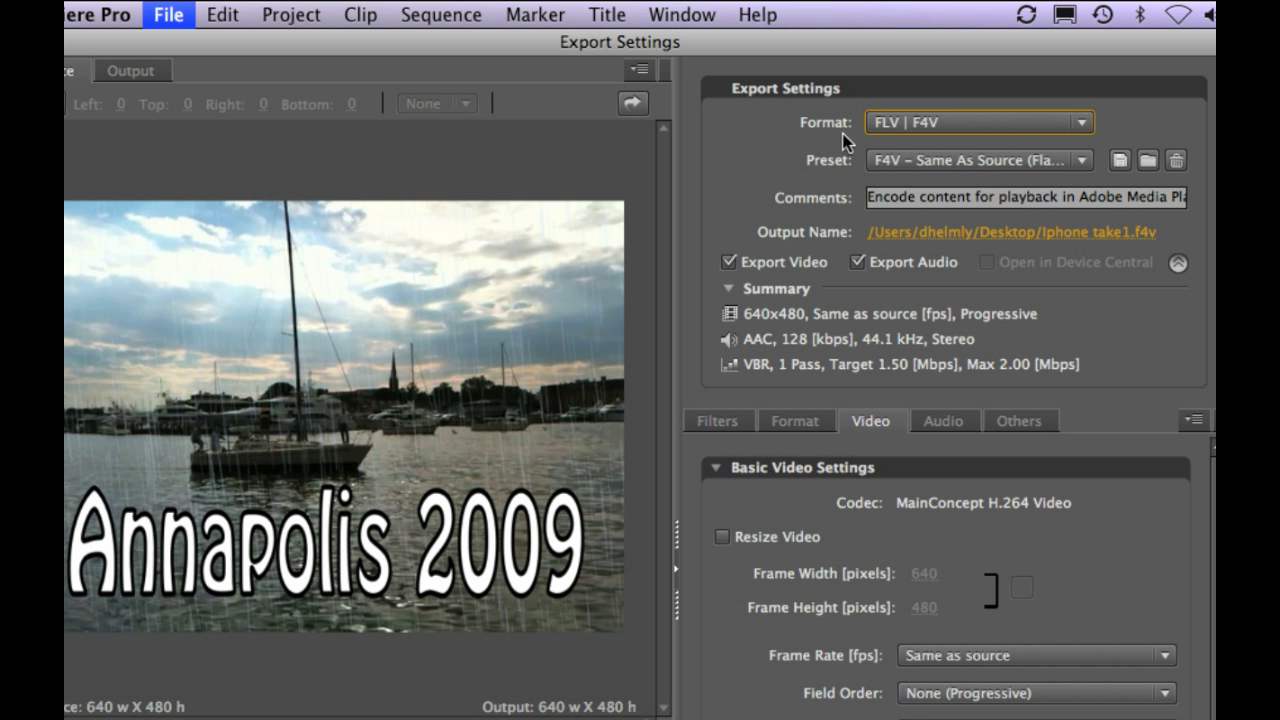
click(975, 130)
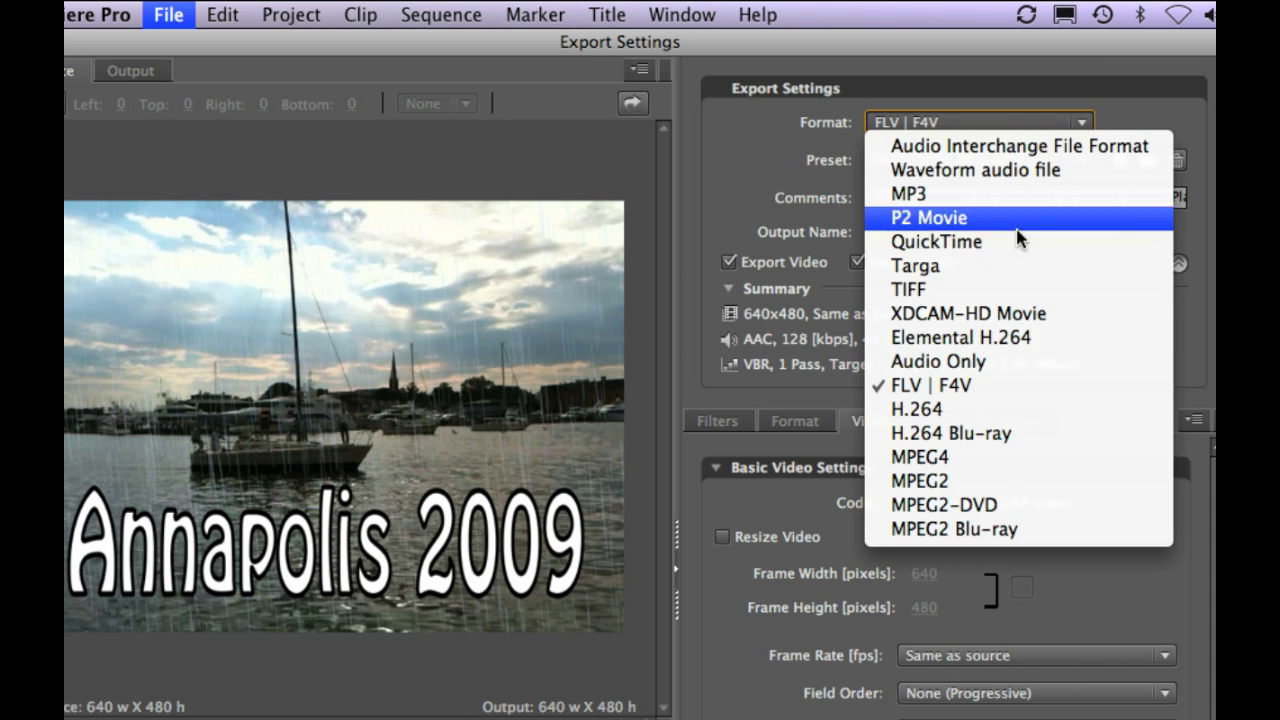
click(1038, 412)
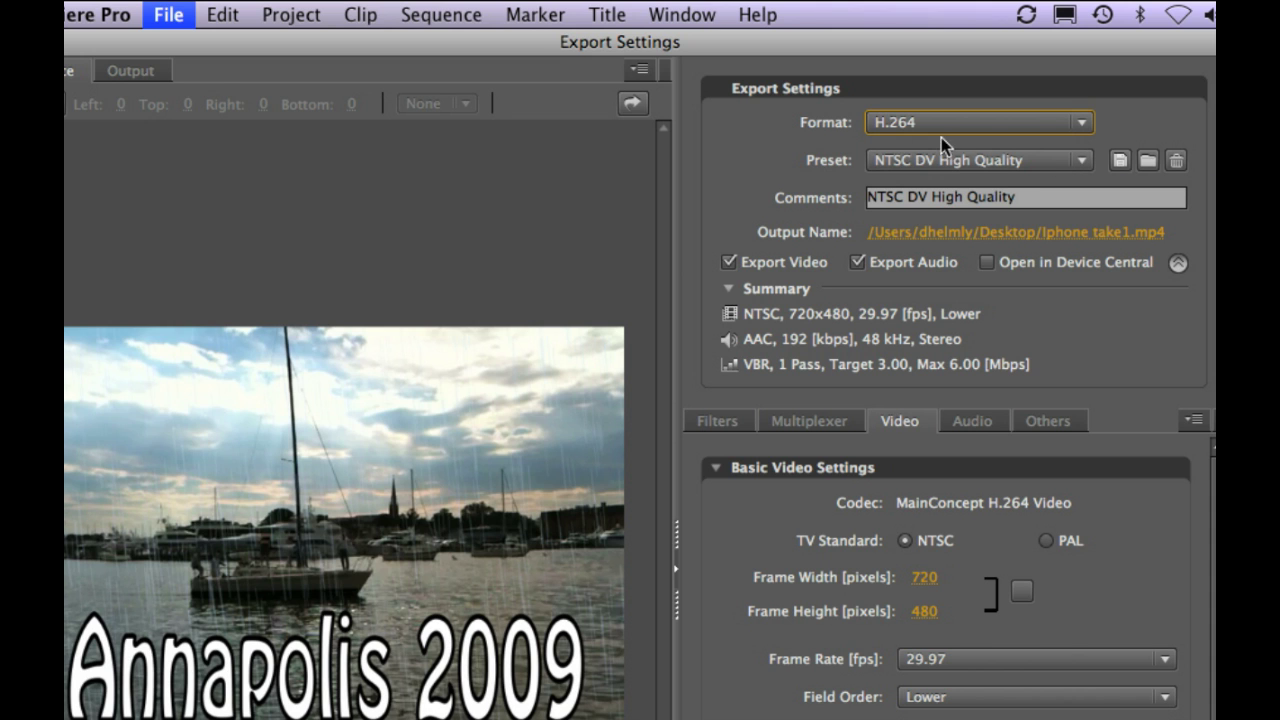
click(1077, 167)
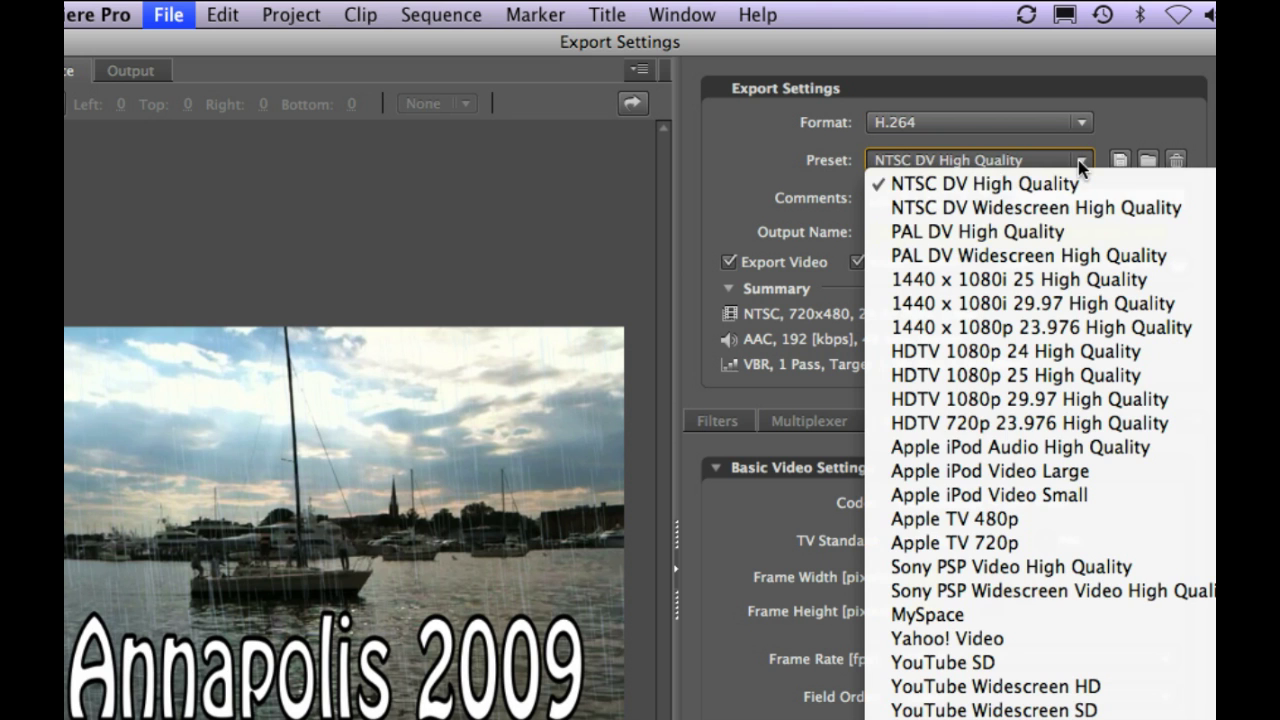
click(1083, 662)
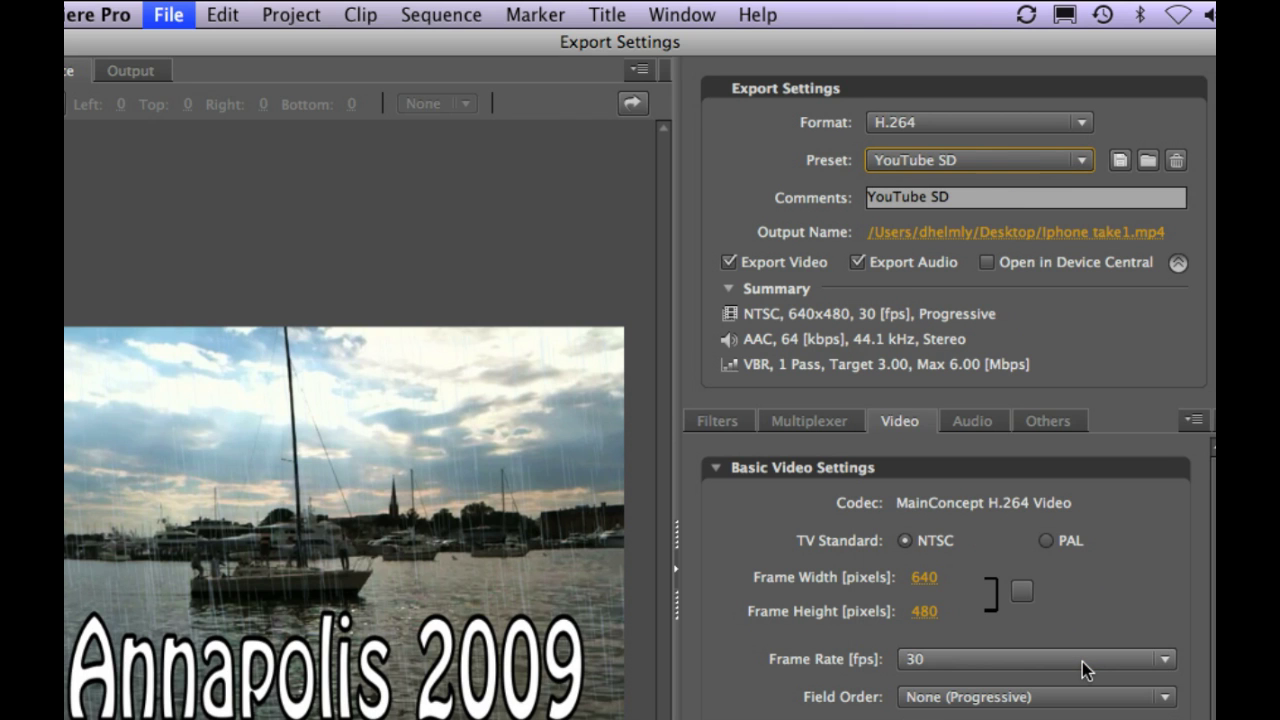
key(Return)
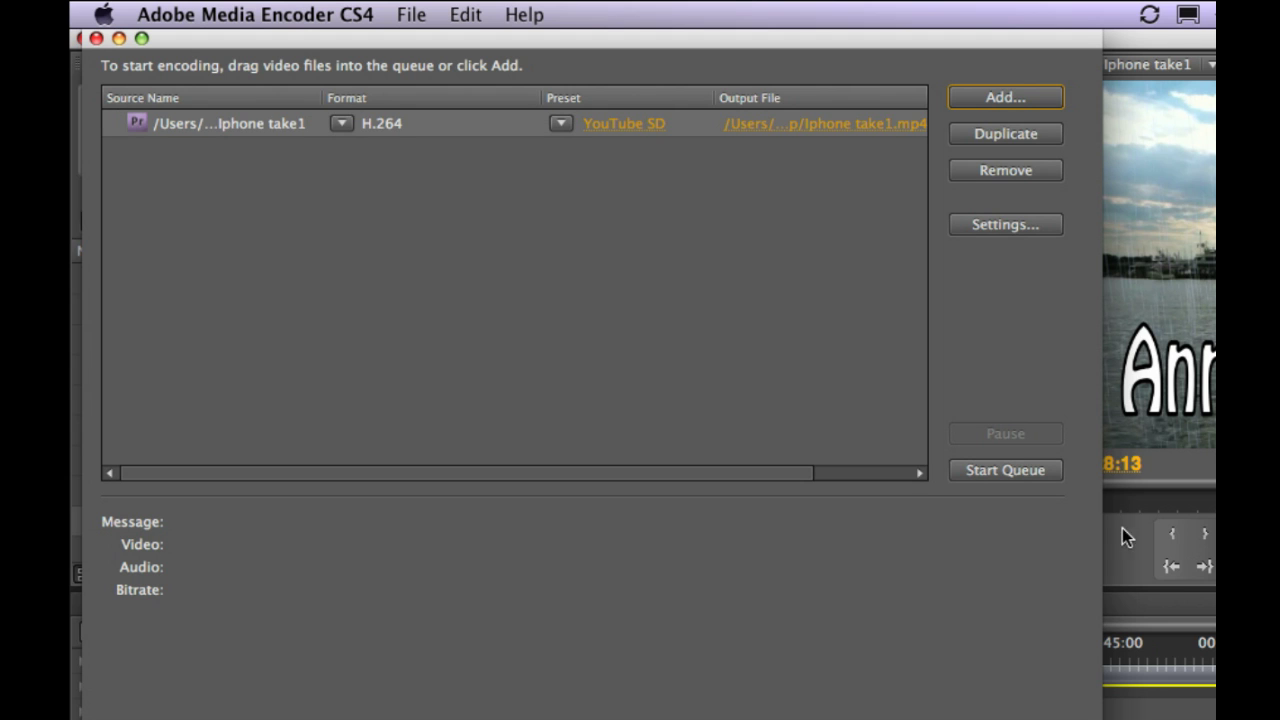
Step: Start encoding the Media Encoder queue, then bring Premiere Pro back to the front
click(1006, 470)
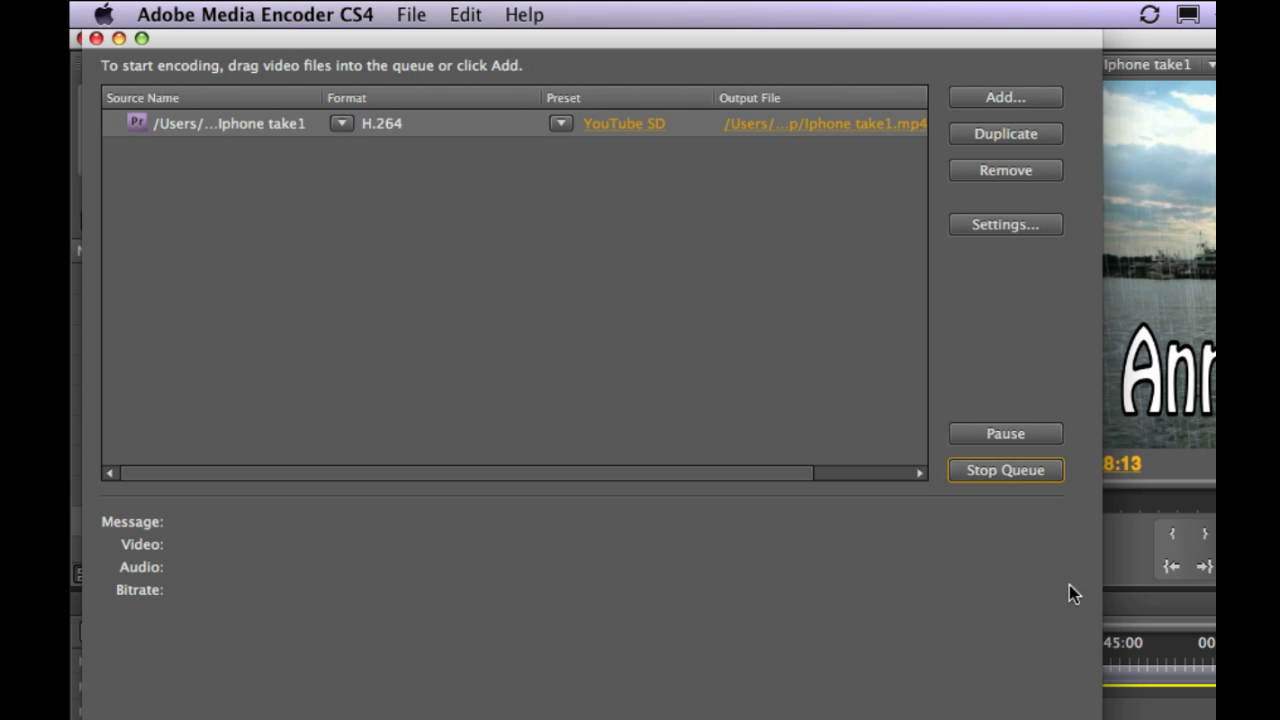
click(1162, 655)
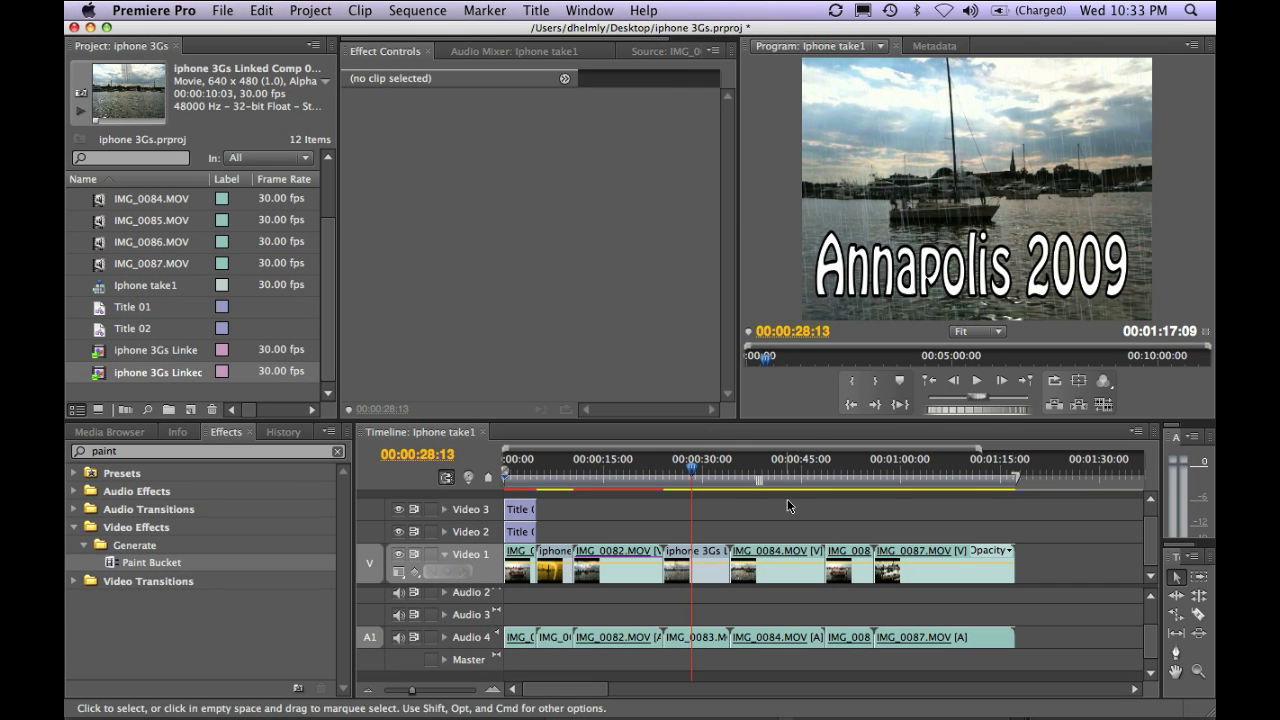
Step: Select all clips in the Iphone take1 timeline, delete them, and return the playhead to 00:00:00:00
drag(785, 473, 799, 471)
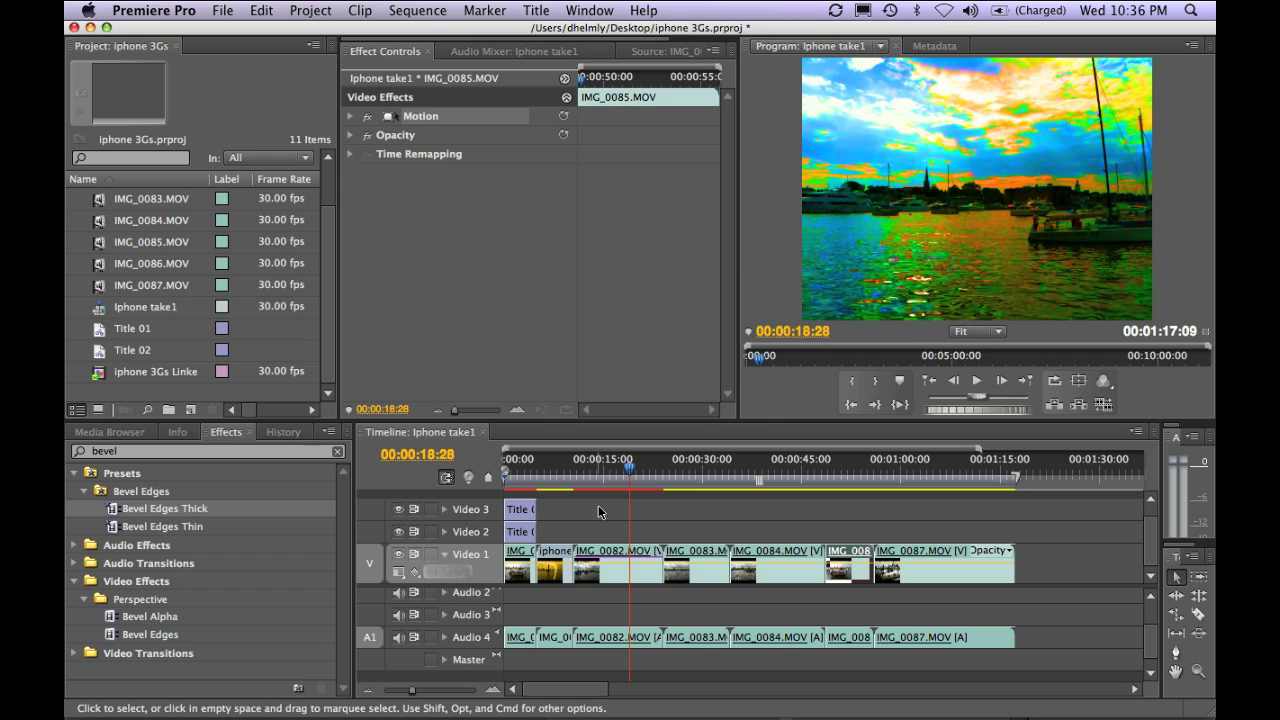
key(super+a)
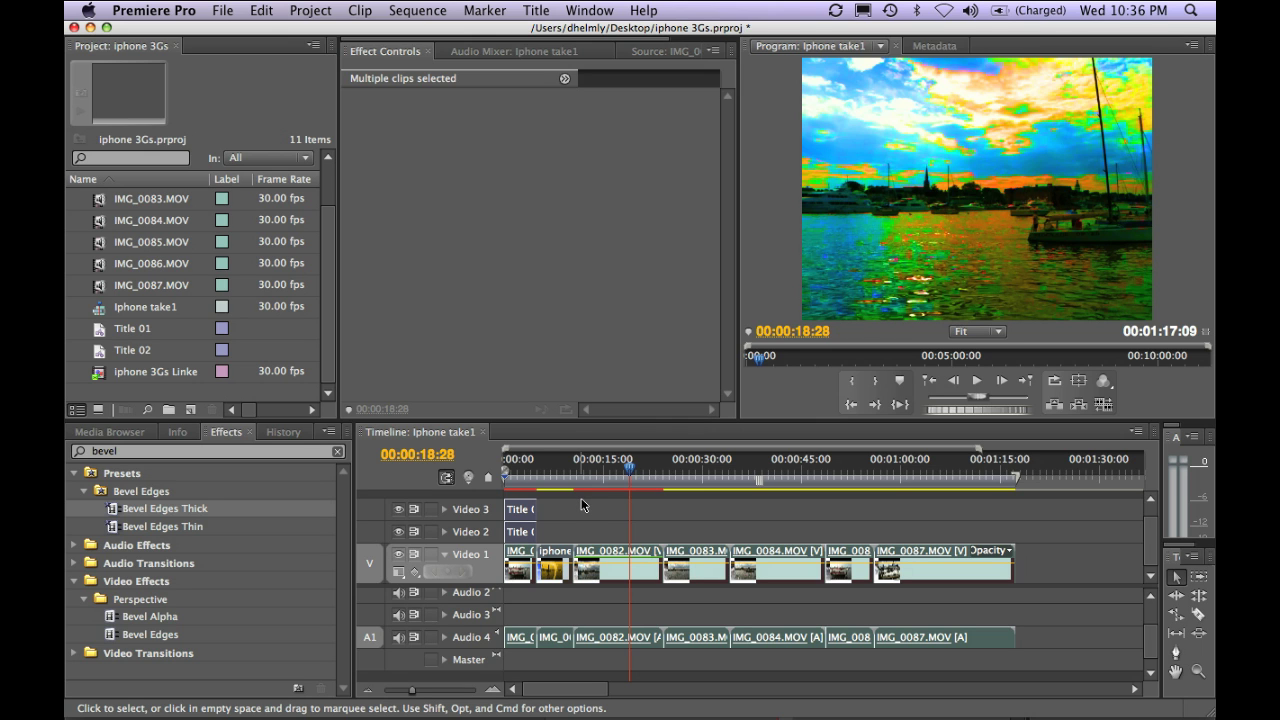
click(591, 478)
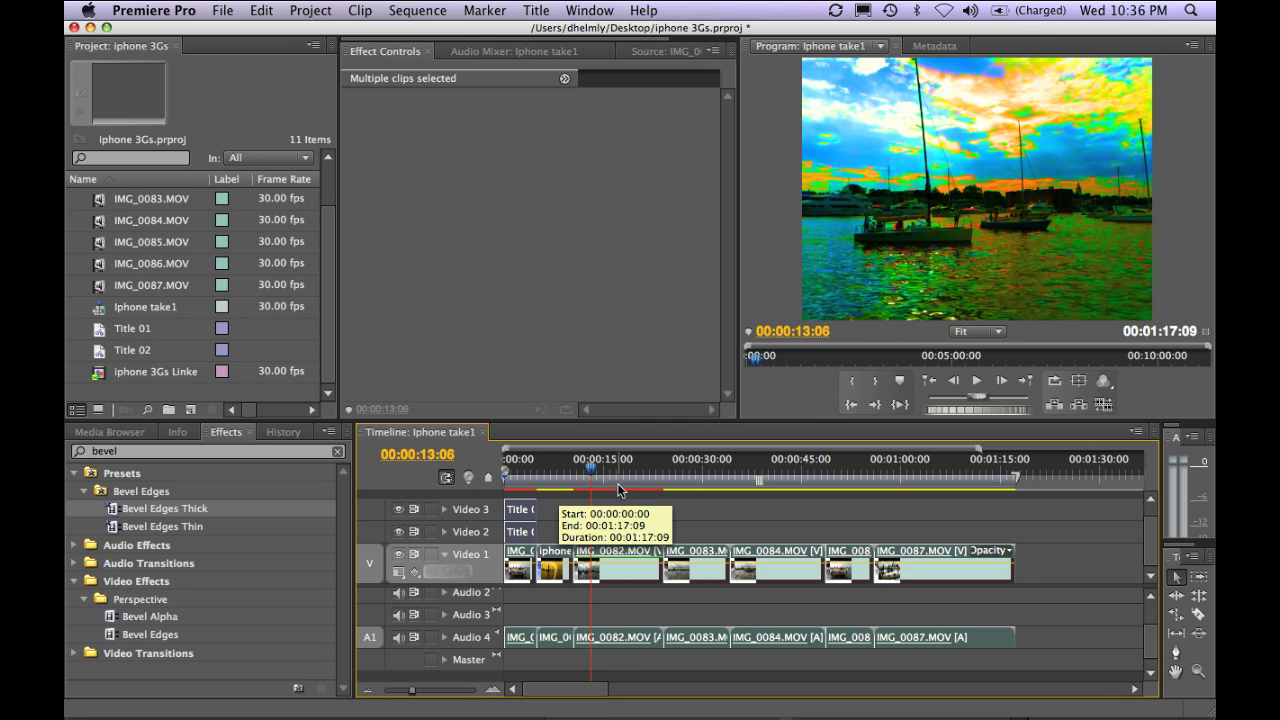
key(Delete)
drag(535, 478, 490, 477)
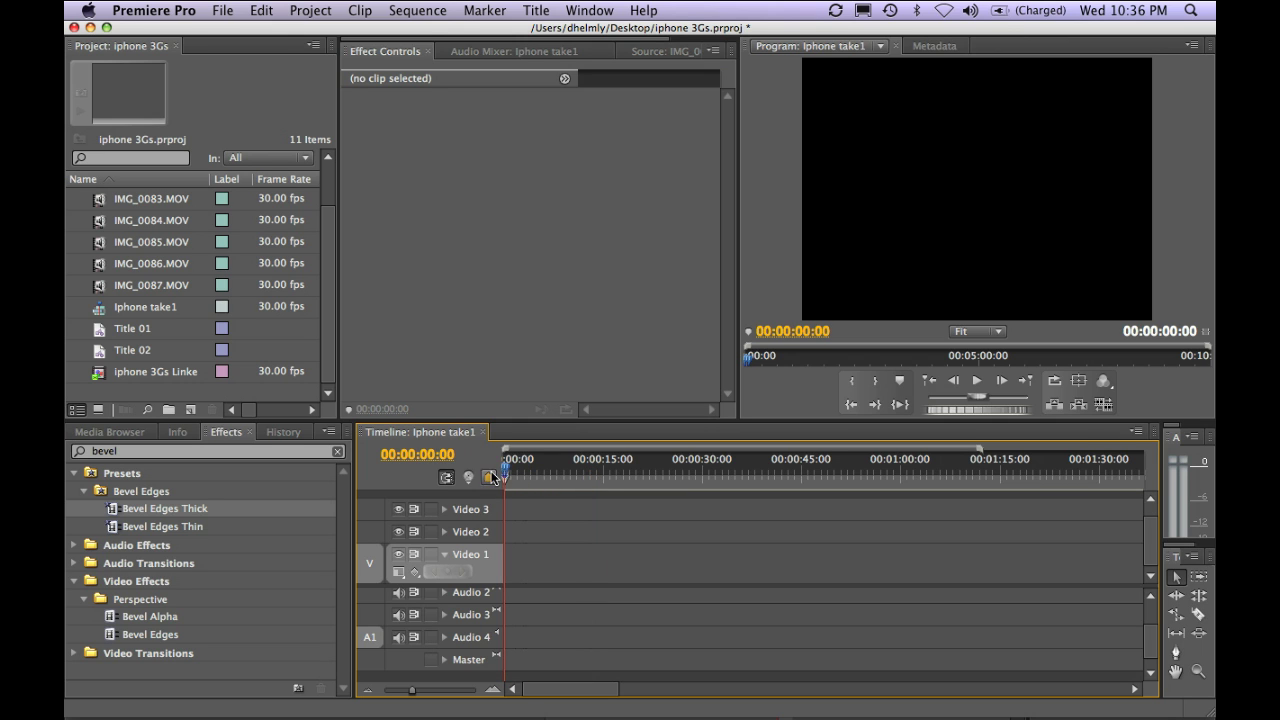
Step: Select IMG_0081 through IMG_0087 and set their Source Channel Mappings to Mono as Stereo
drag(333, 263, 326, 237)
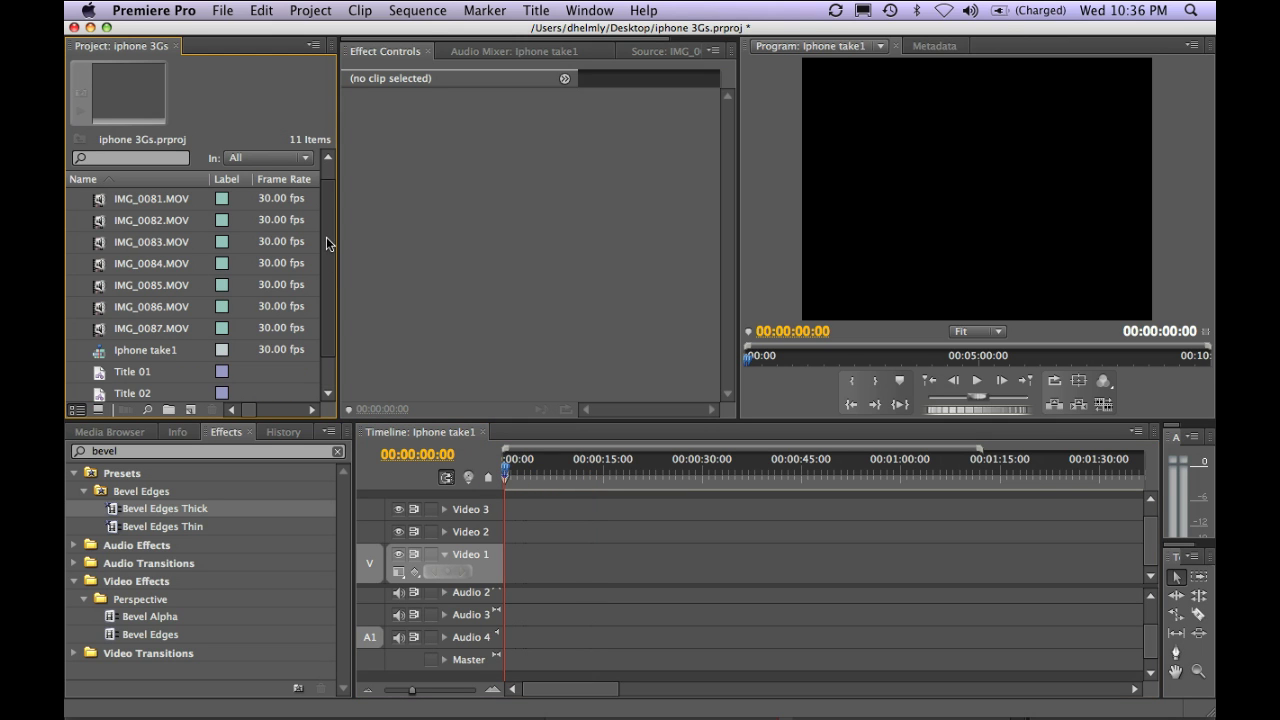
click(101, 204)
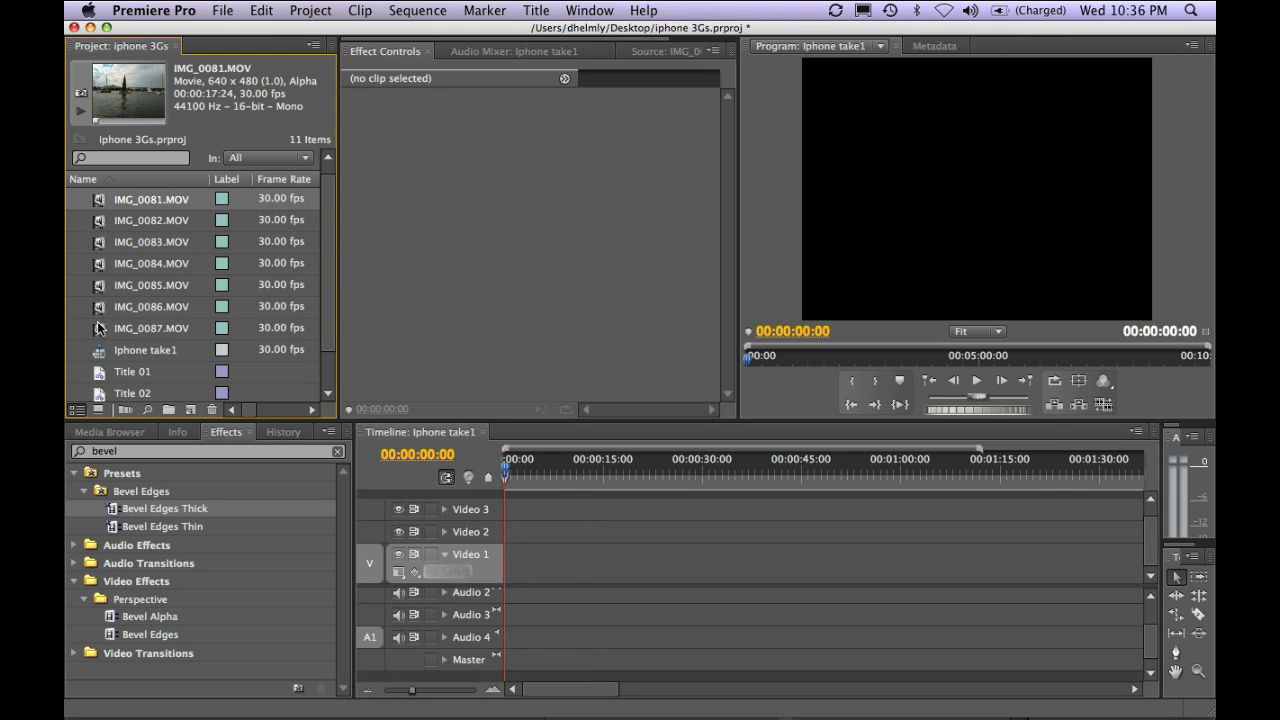
shift+click(100, 328)
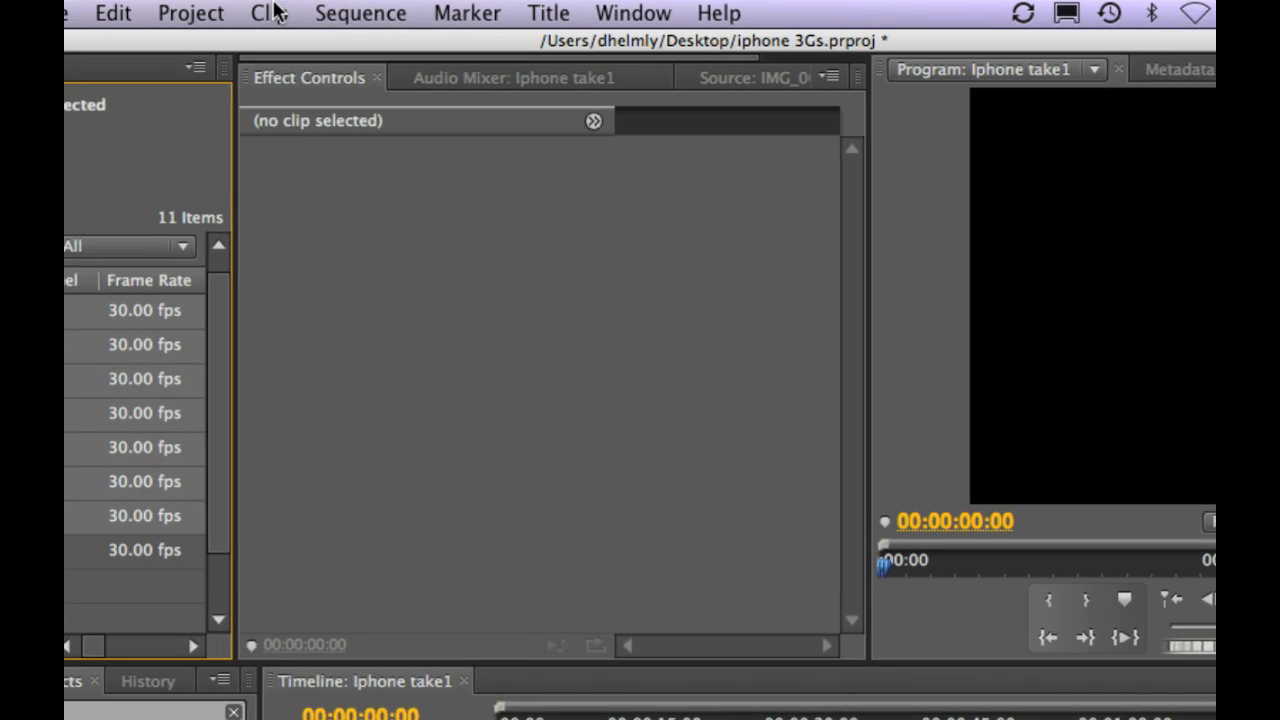
click(360, 10)
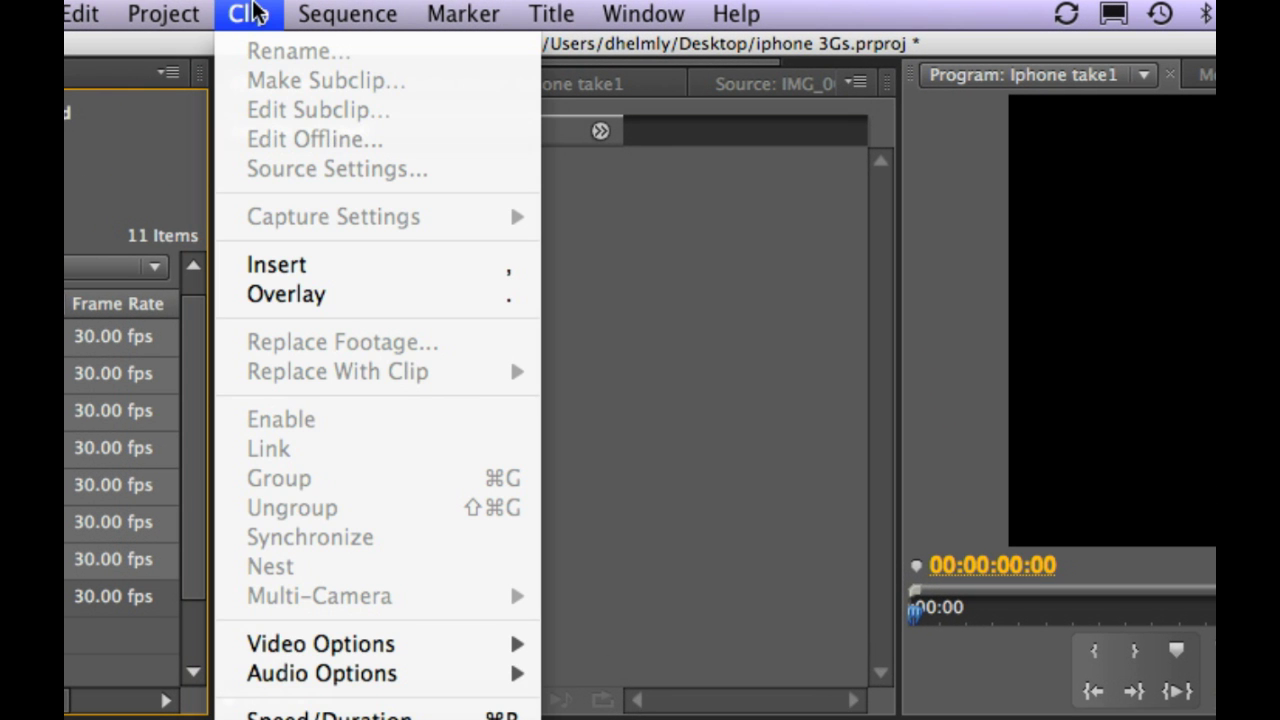
mouse_move(430, 676)
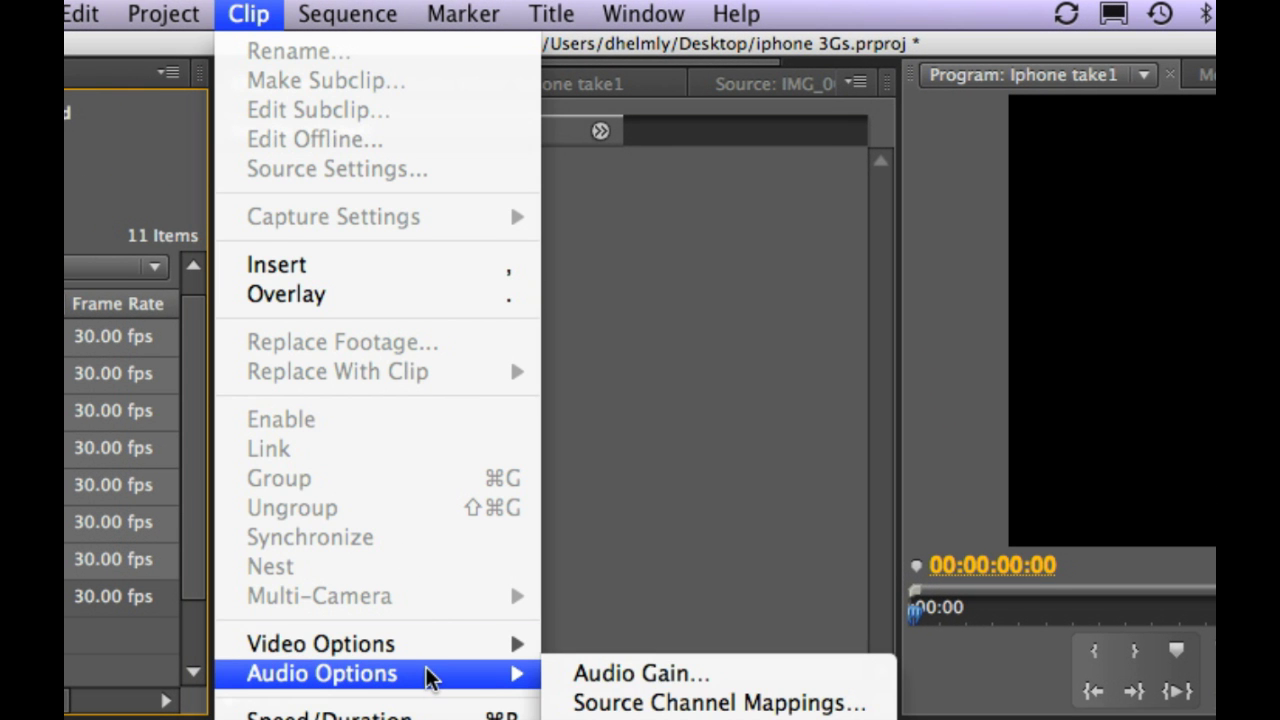
click(775, 703)
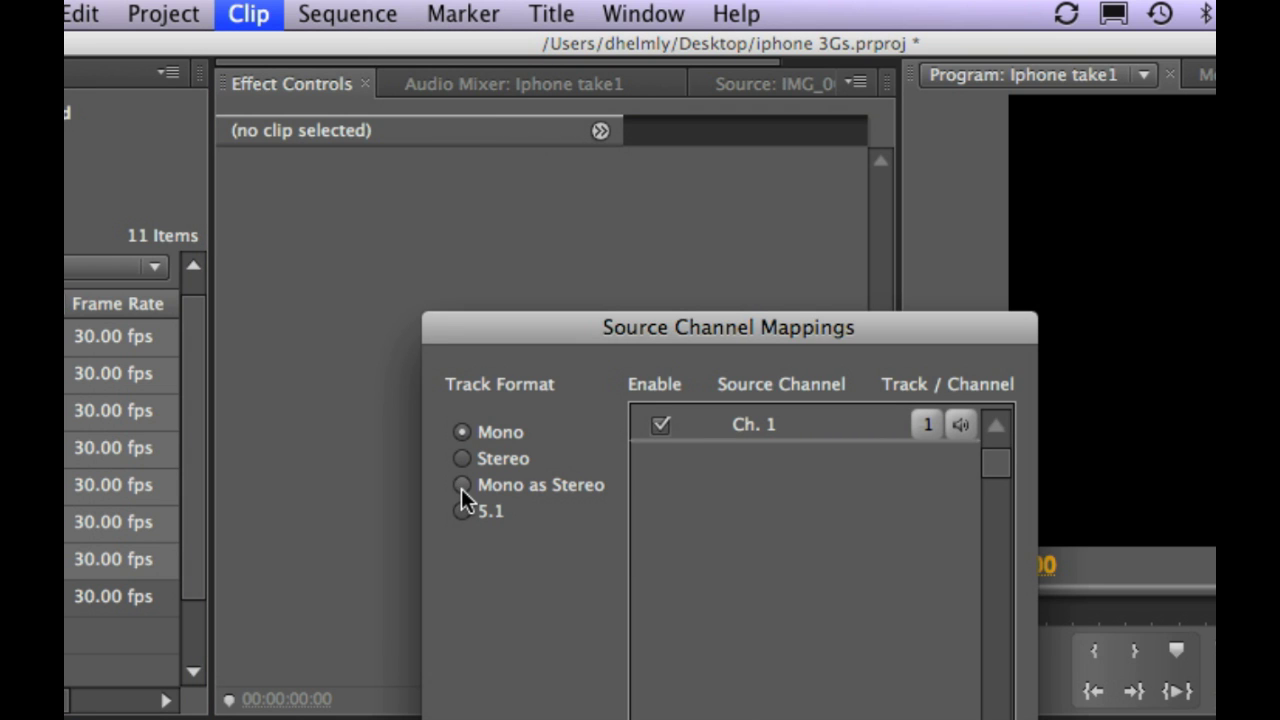
click(461, 485)
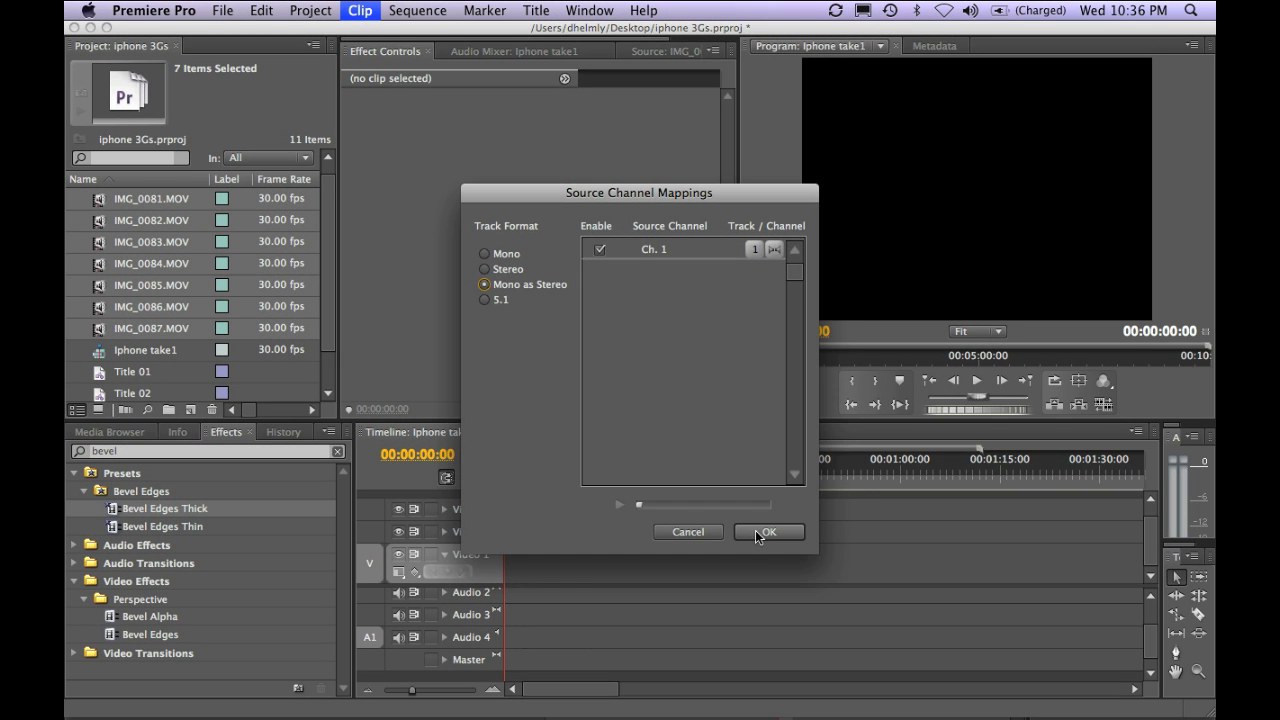
click(765, 532)
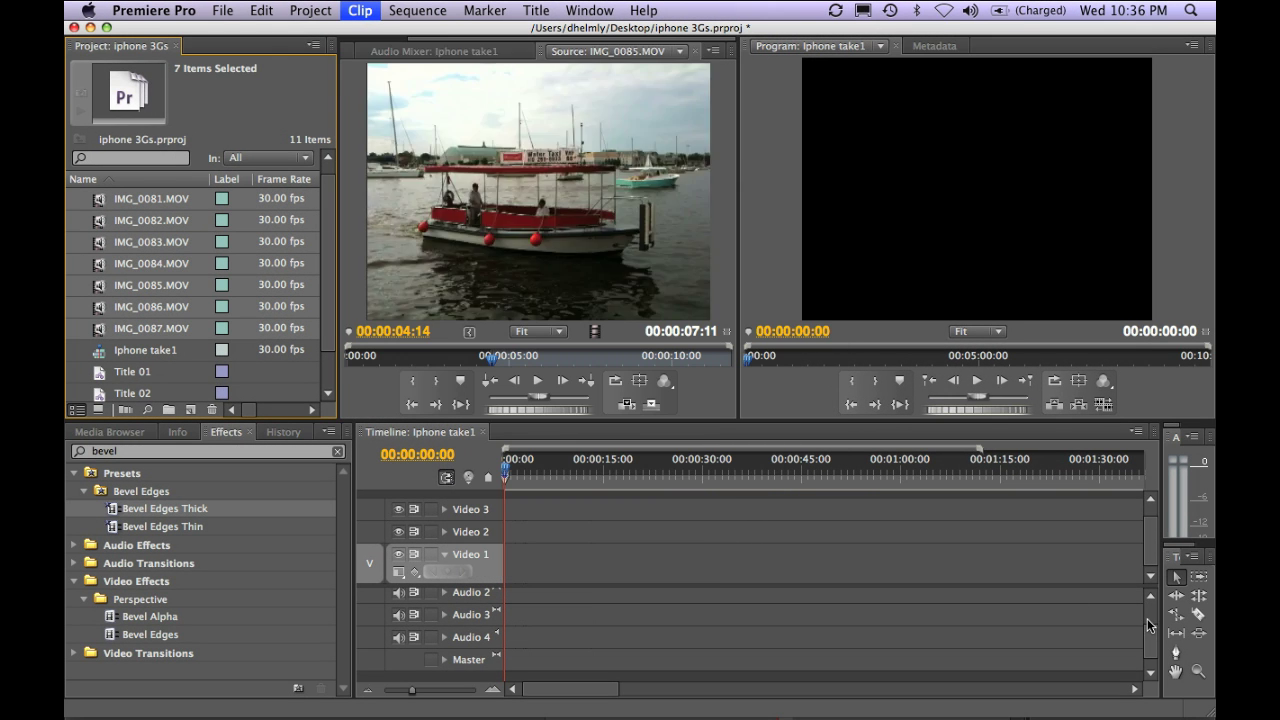
click(1150, 599)
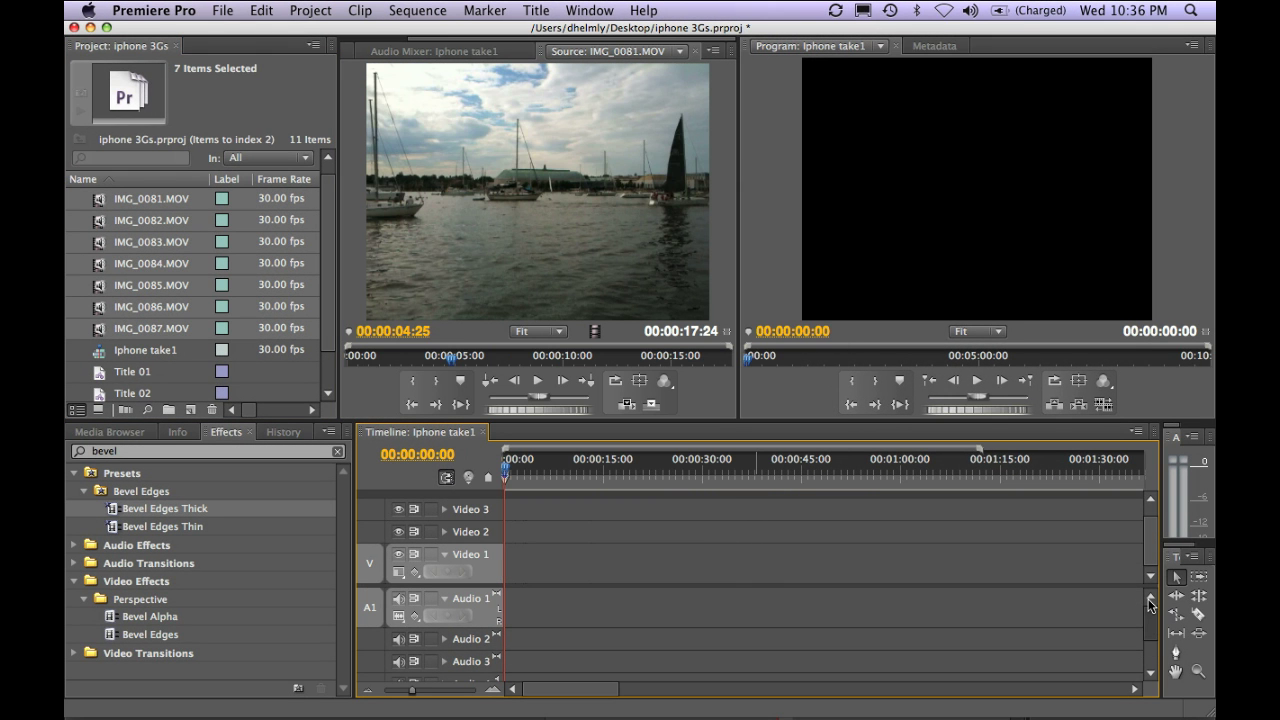
click(318, 330)
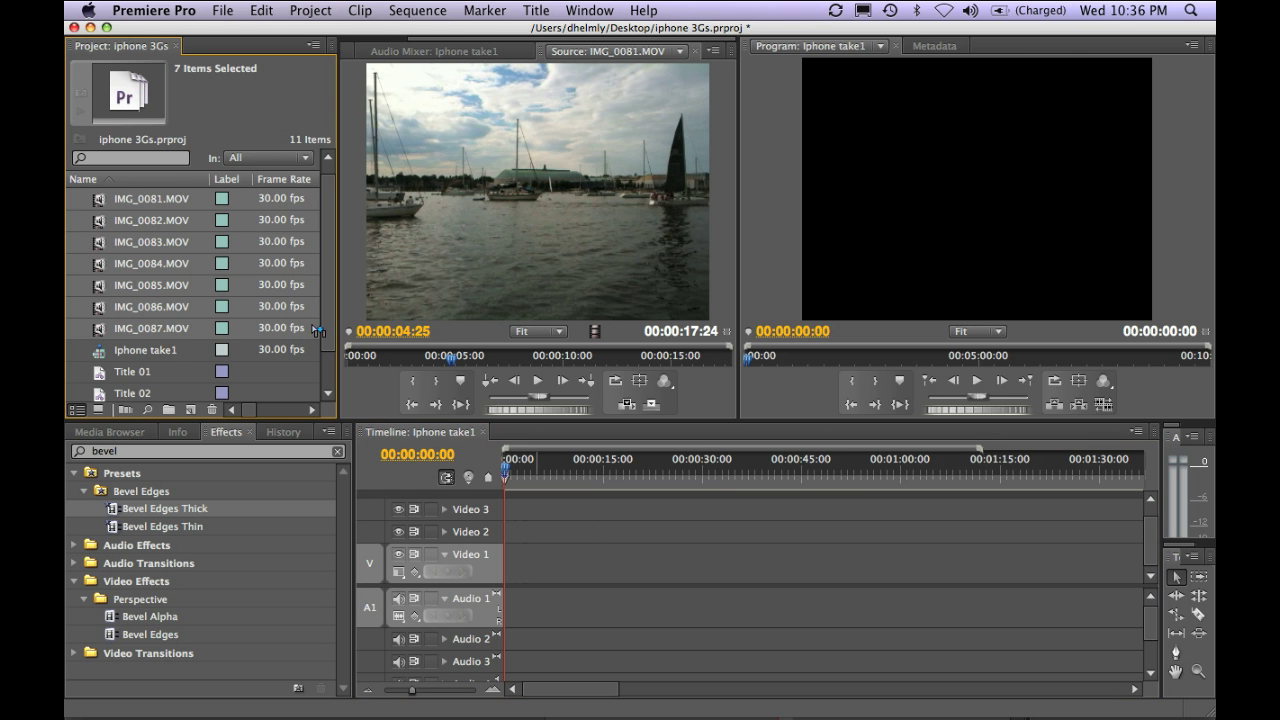
Step: Drop the seven clips onto Video 1 at 00:00, zoom out and scrub through them
drag(318, 330, 522, 562)
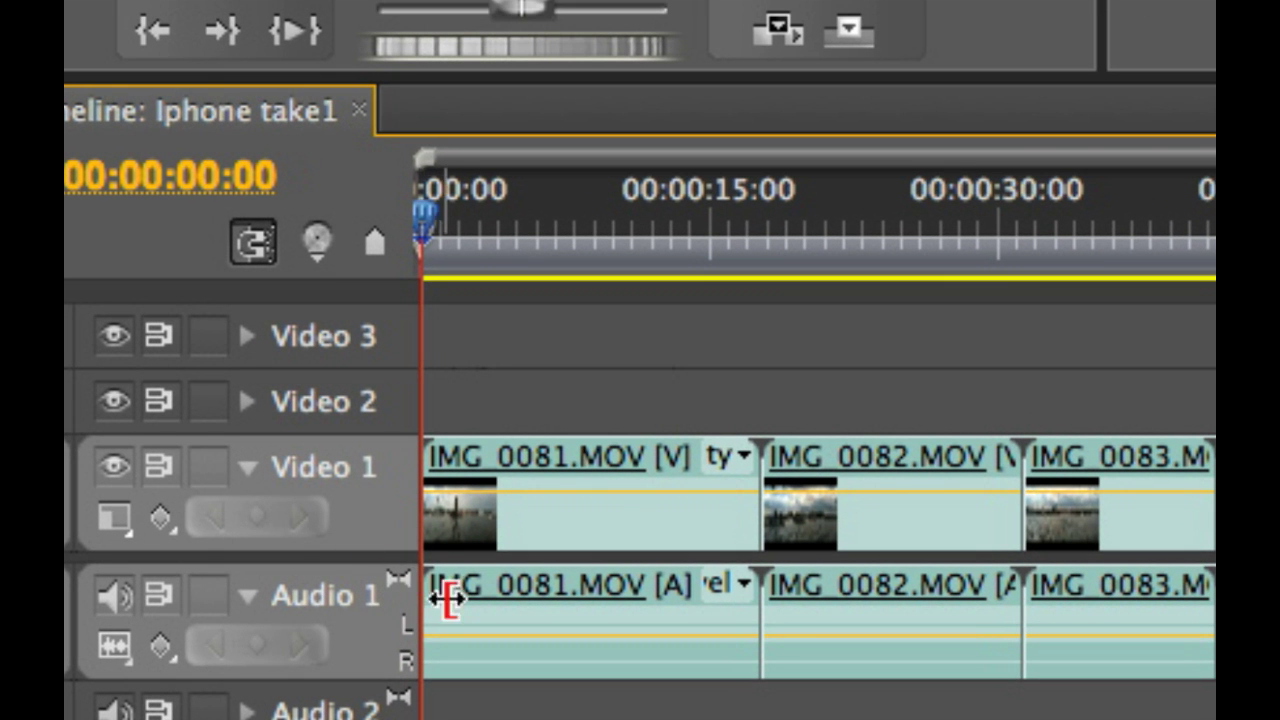
click(546, 221)
key(minus)
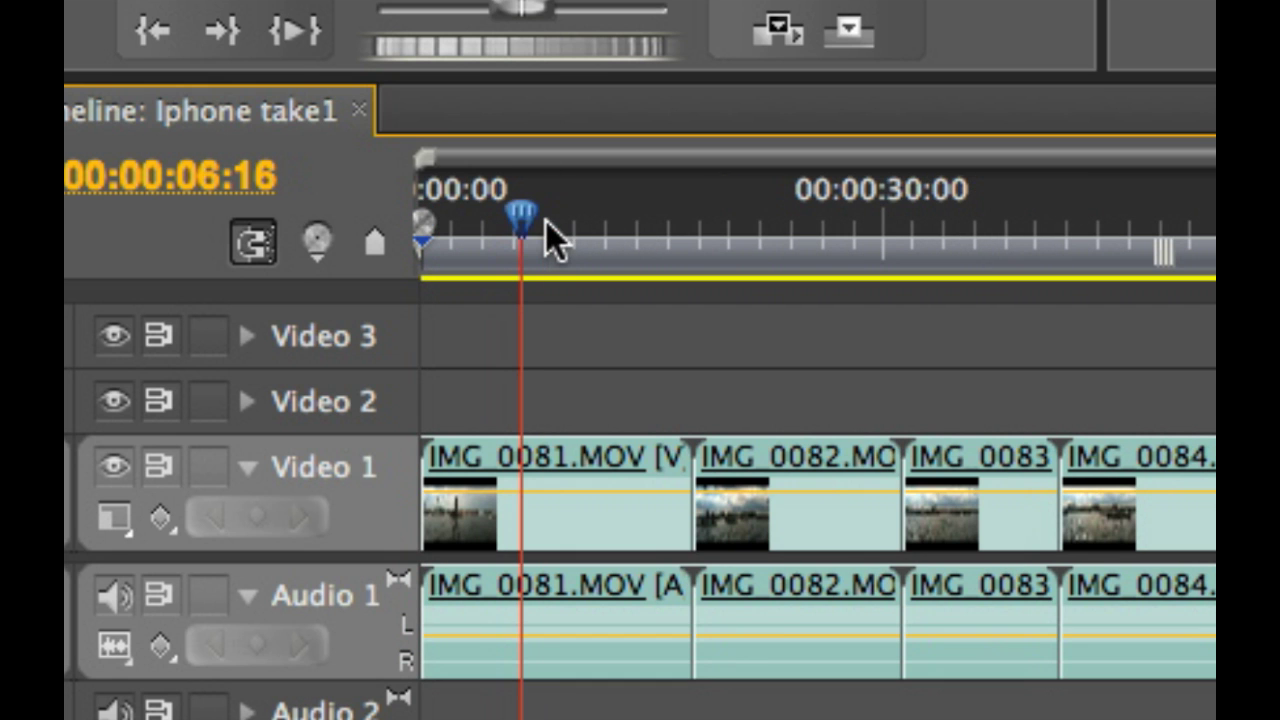
drag(783, 218, 1153, 228)
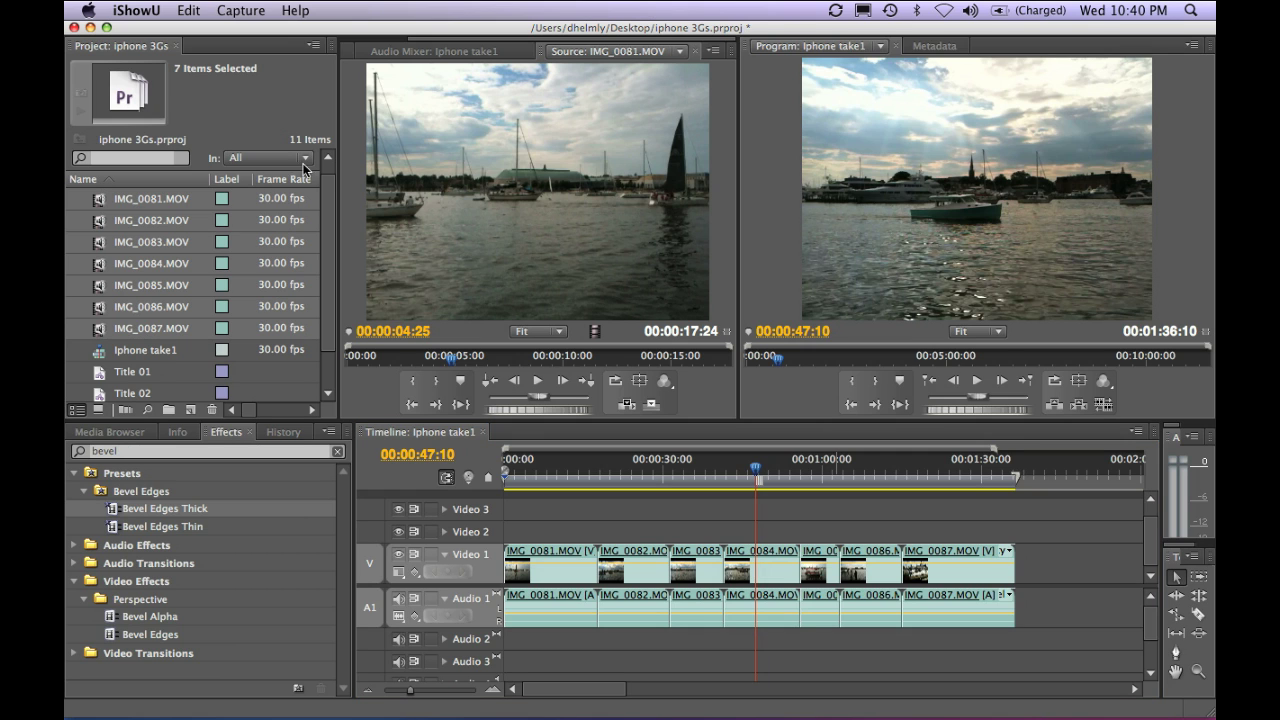
Step: Minimize Premiere and show the Open With options for Iphone take1.mp4 on the desktop
click(94, 29)
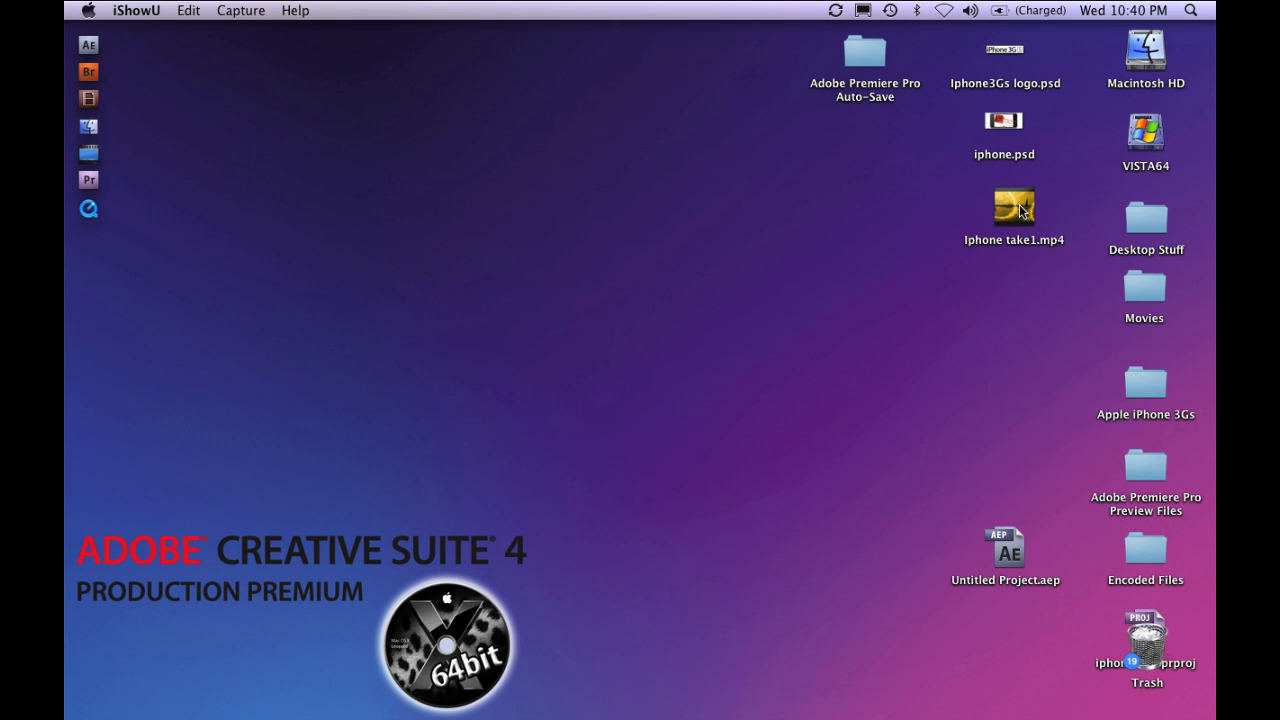
right_click(1021, 210)
mouse_move(1016, 229)
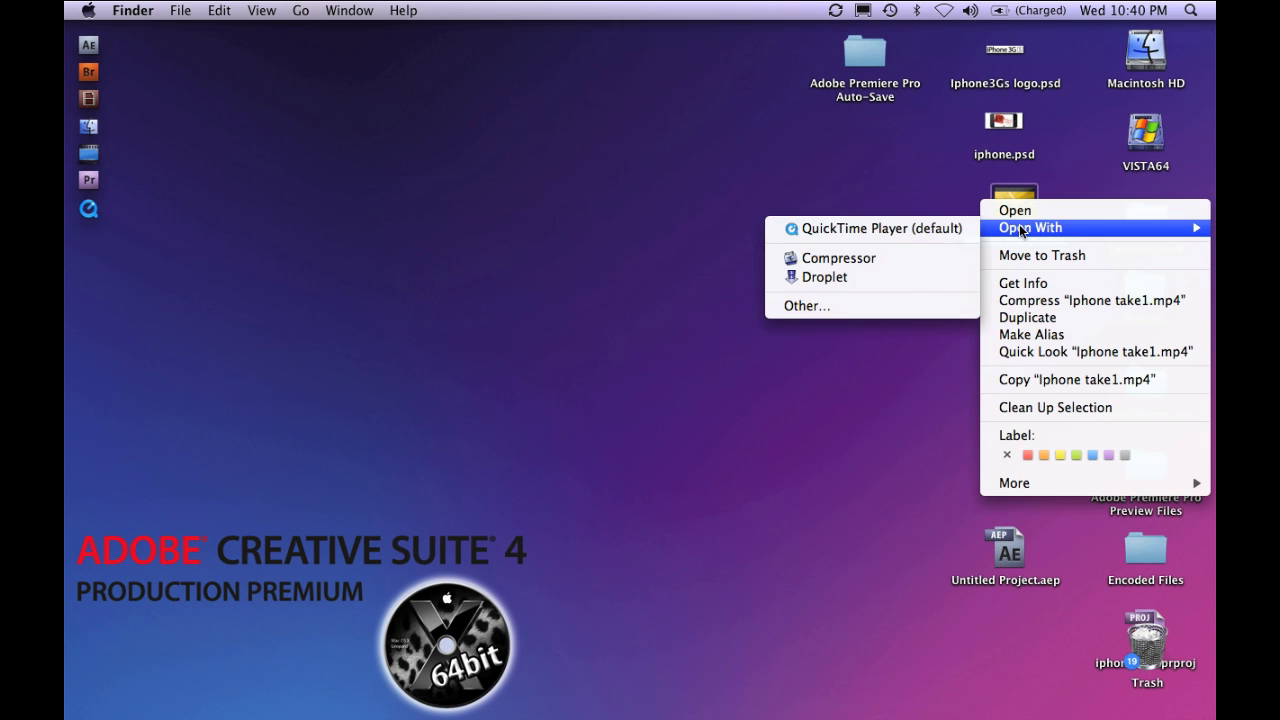